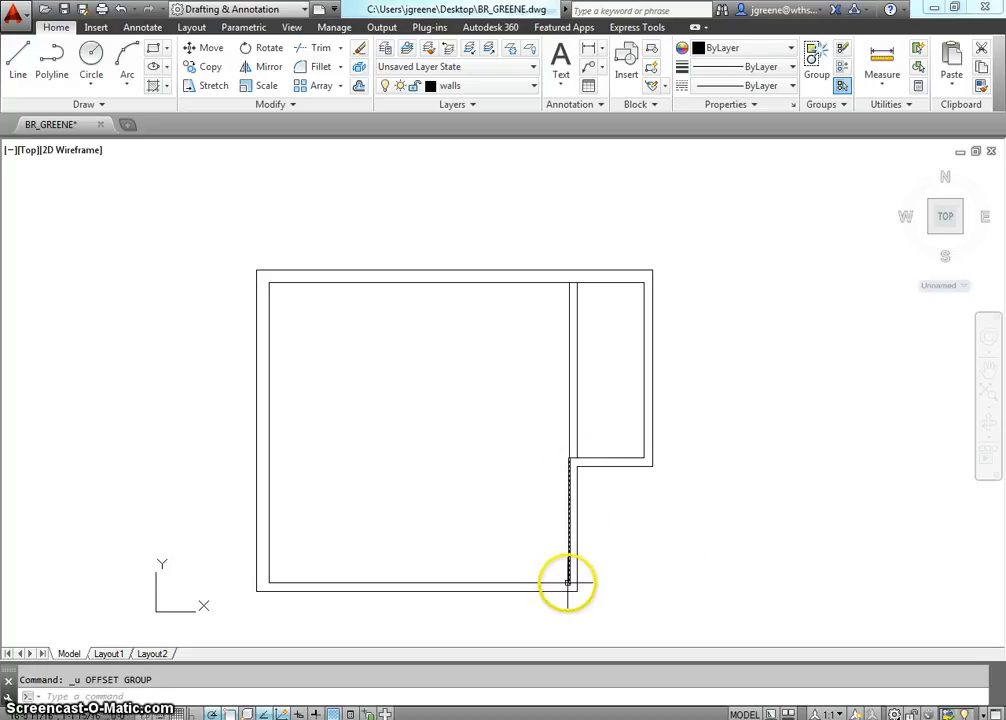
# Measure the inner face of the short east wall, from the room's lower inside corner up to the closet's outer wall line.
pyautogui.click(882, 60)
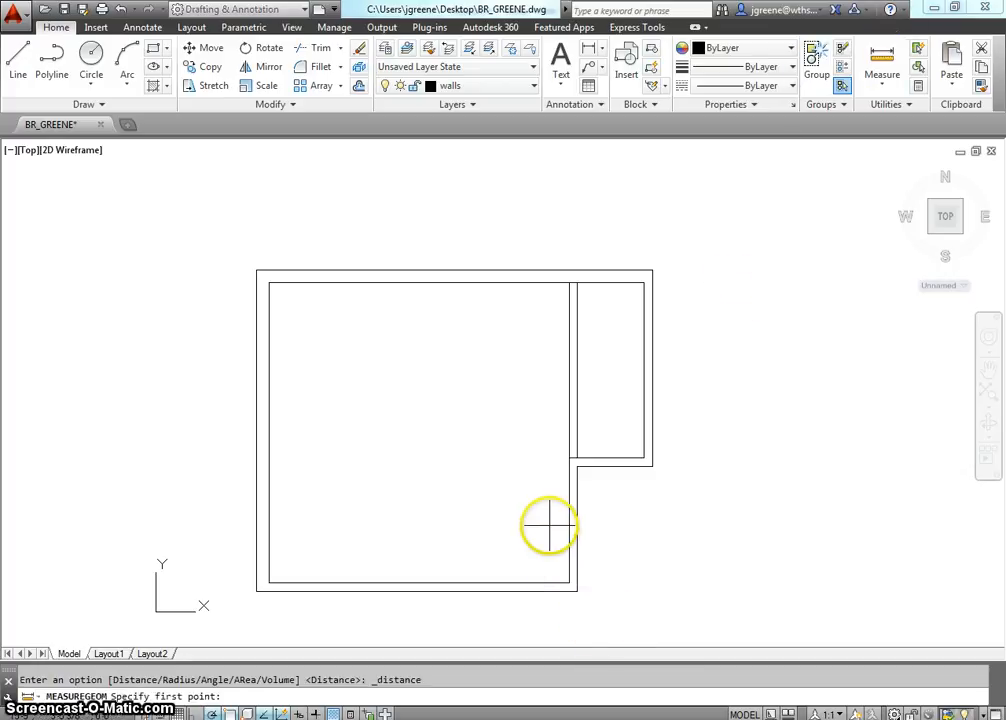
pyautogui.click(569, 583)
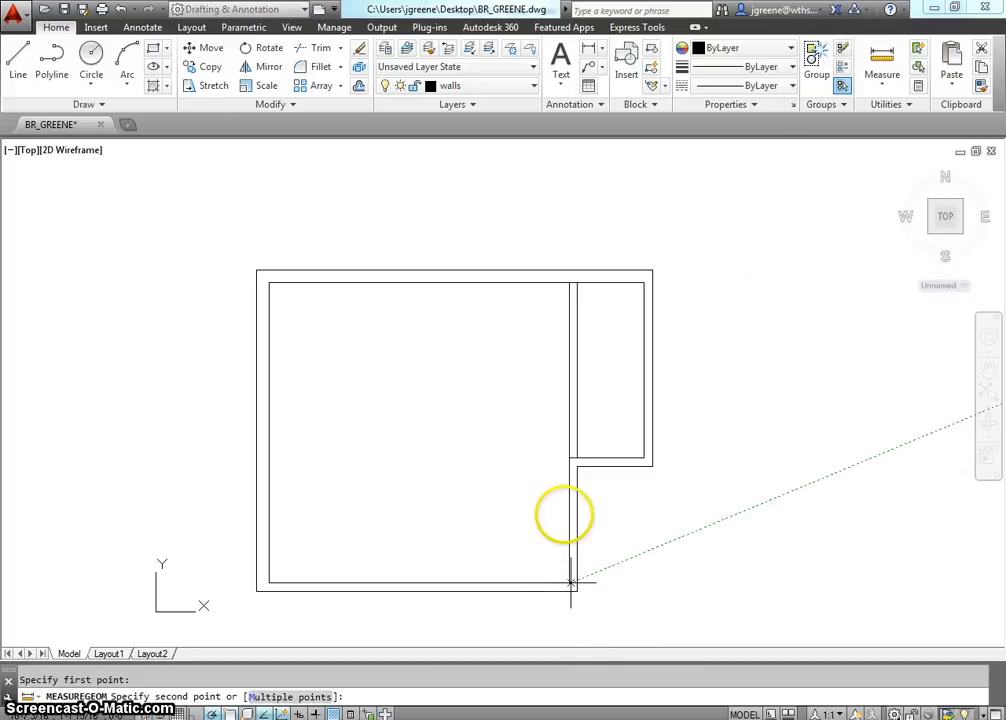
pyautogui.click(569, 465)
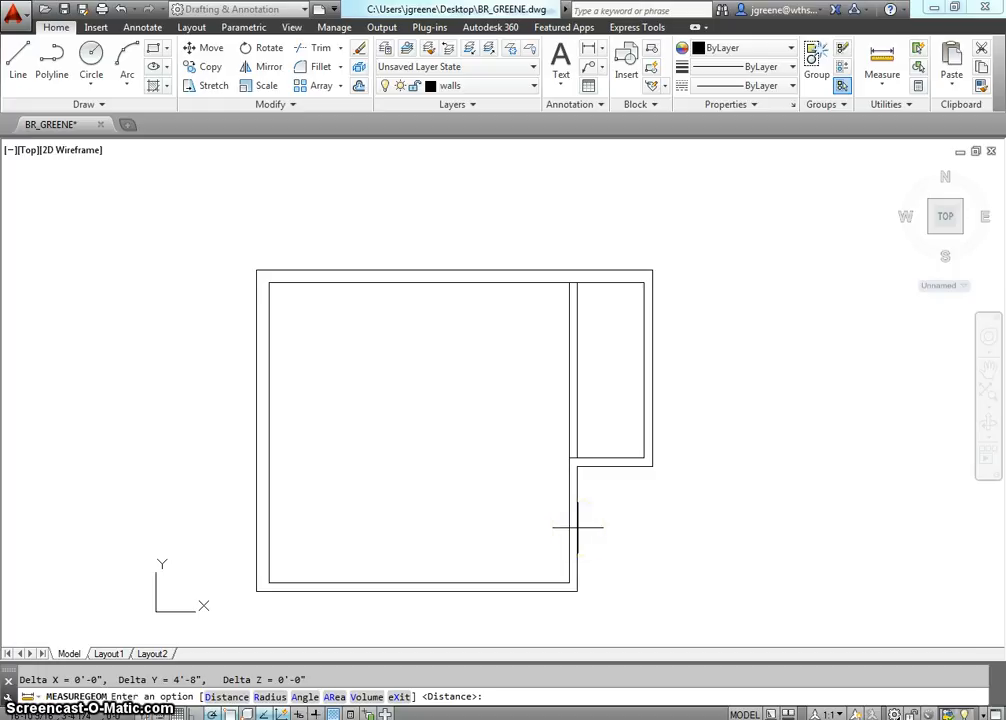
pyautogui.press('Escape')
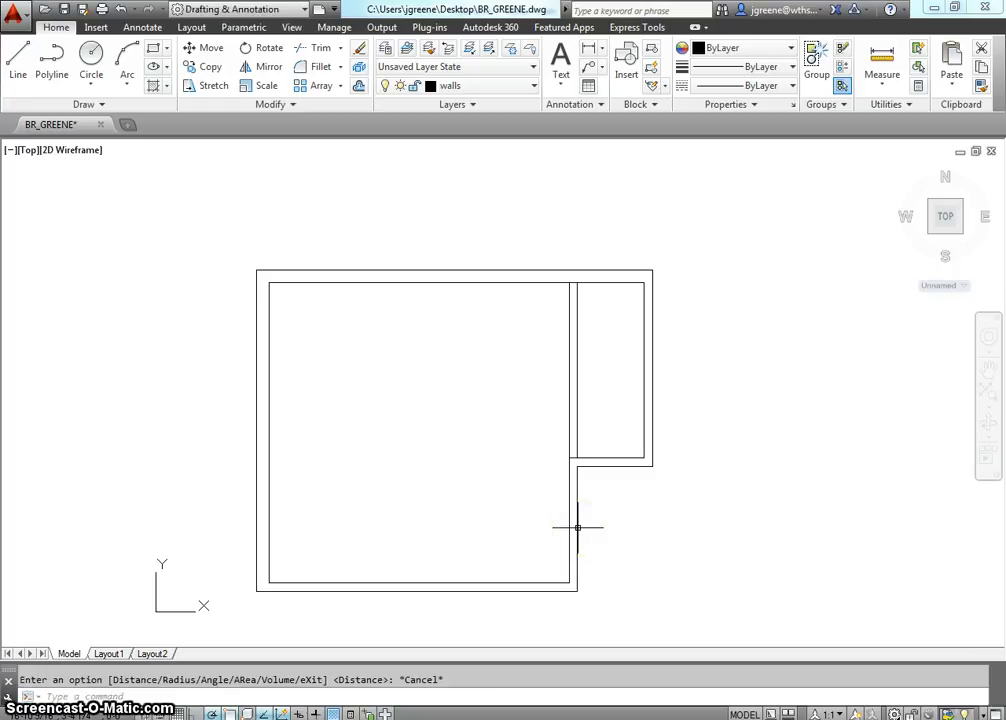
# Offset the main room's lower inner wall line 11" up into the room.
pyautogui.moveTo(516, 550); pyautogui.dragTo(511, 538, button='middle')
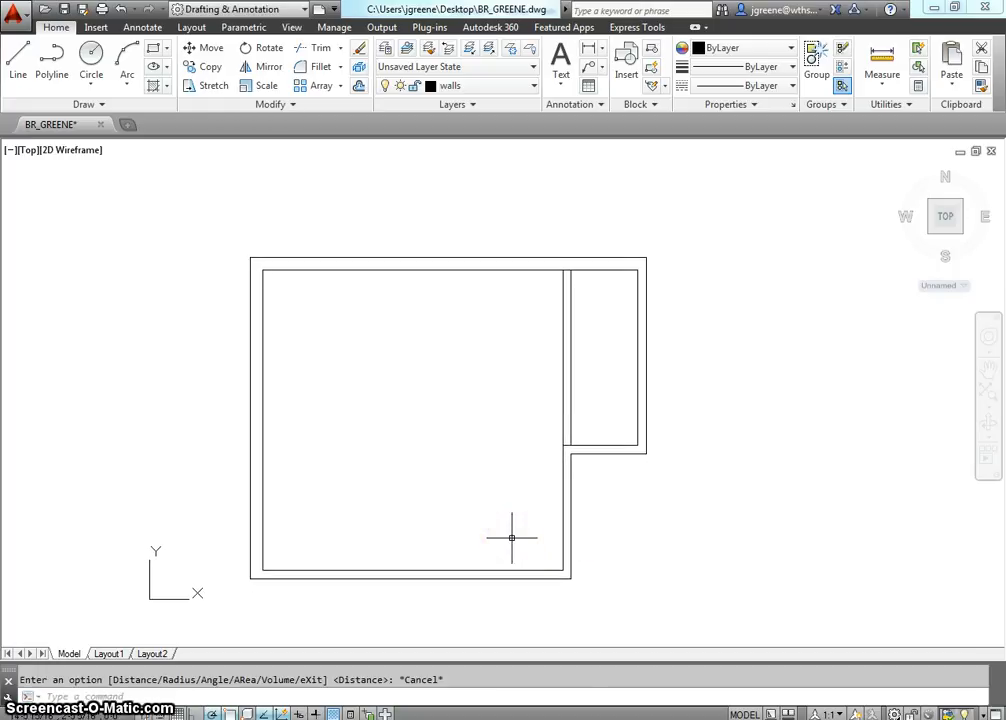
pyautogui.write('offs')
pyautogui.press('Return')
pyautogui.write('11')
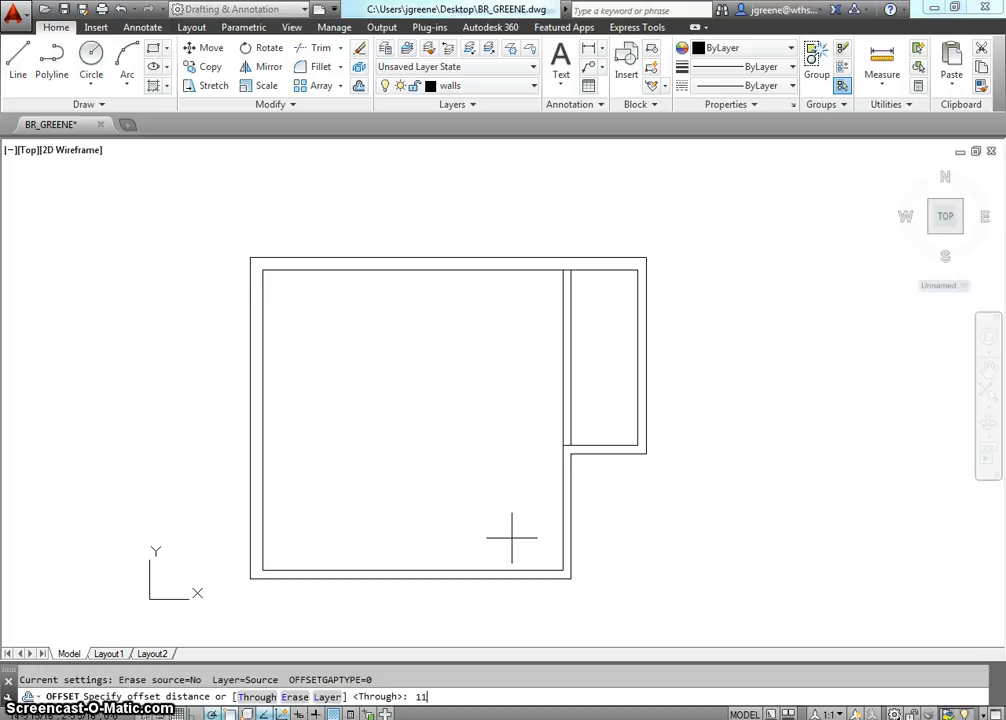
pyautogui.write('"')
pyautogui.press('Return')
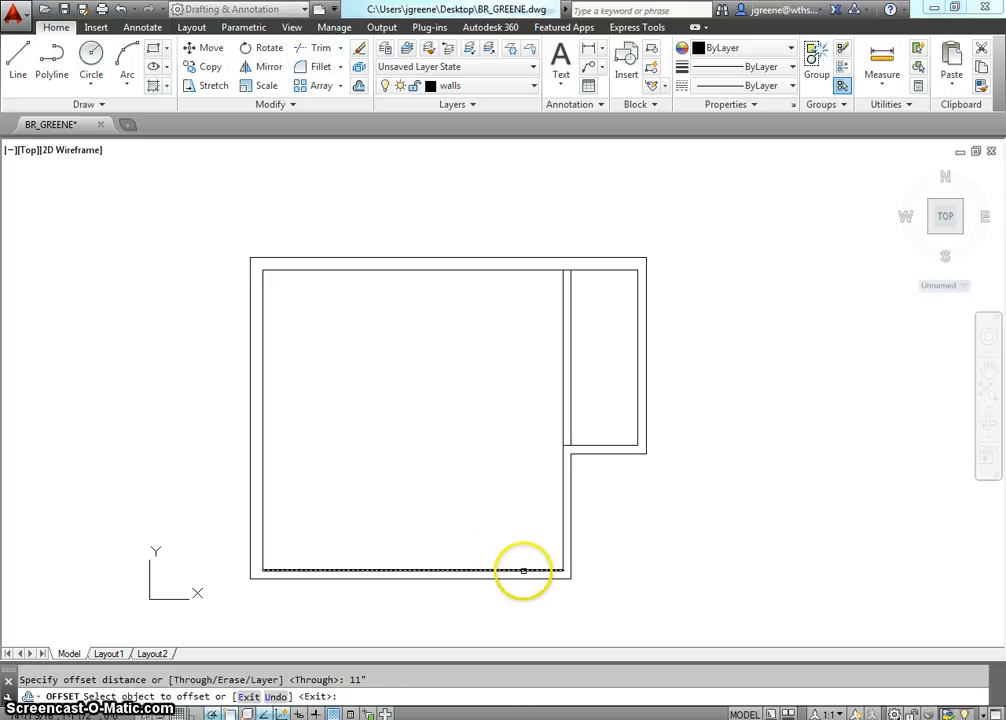
pyautogui.click(522, 571)
pyautogui.click(520, 522)
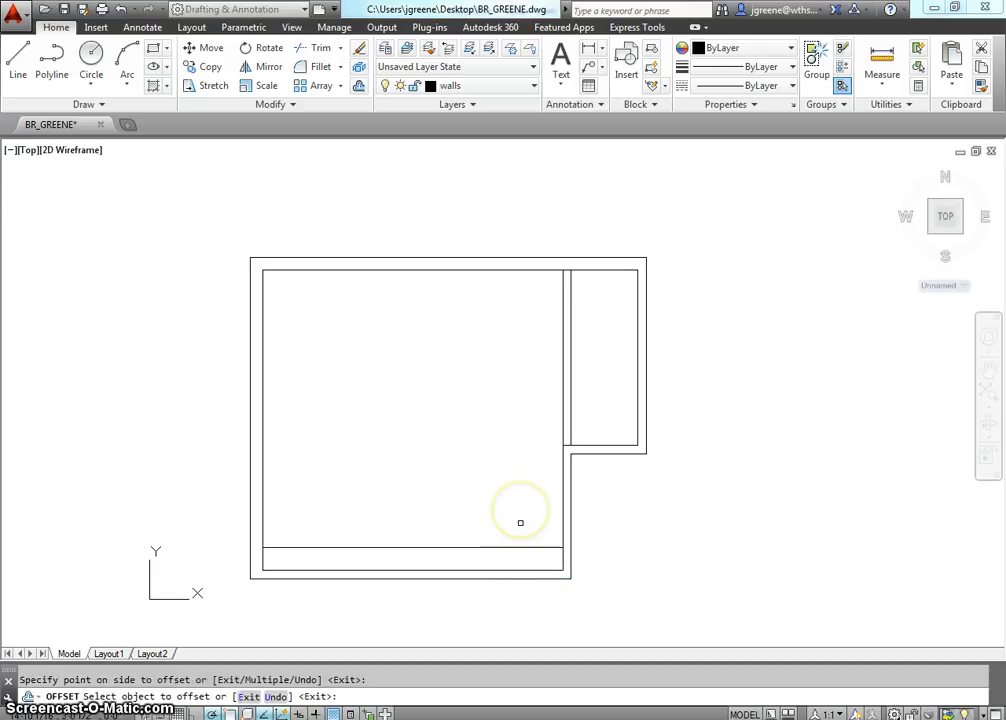
pyautogui.press('Escape')
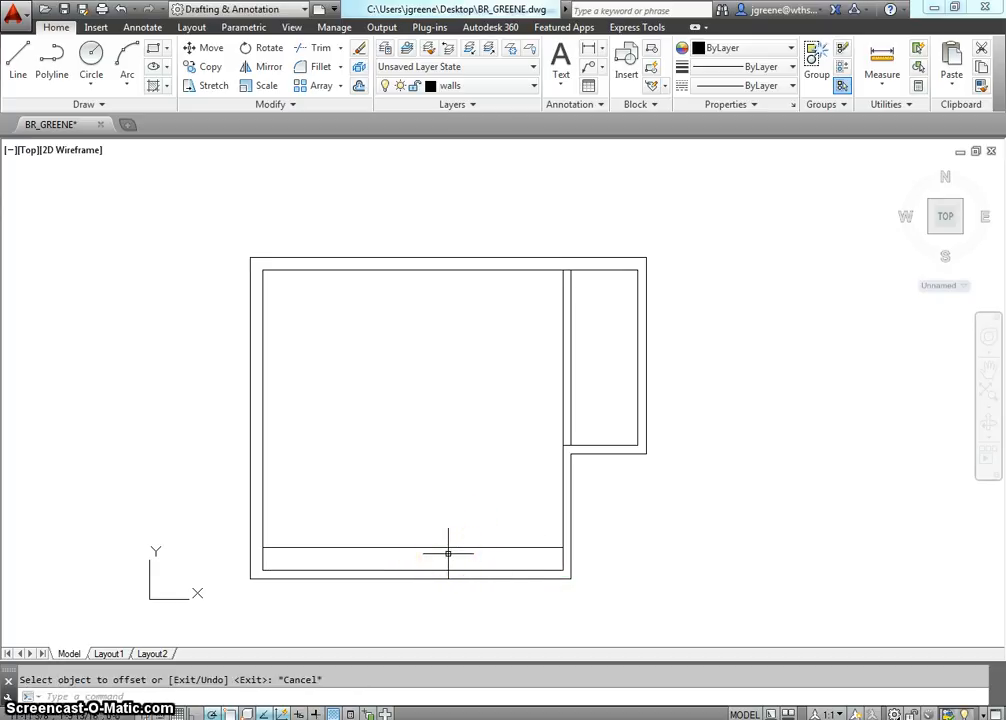
# Extend the east end of the offset line across the wall thickness to the outer wall face, using all objects as boundaries.
pyautogui.write('ed')
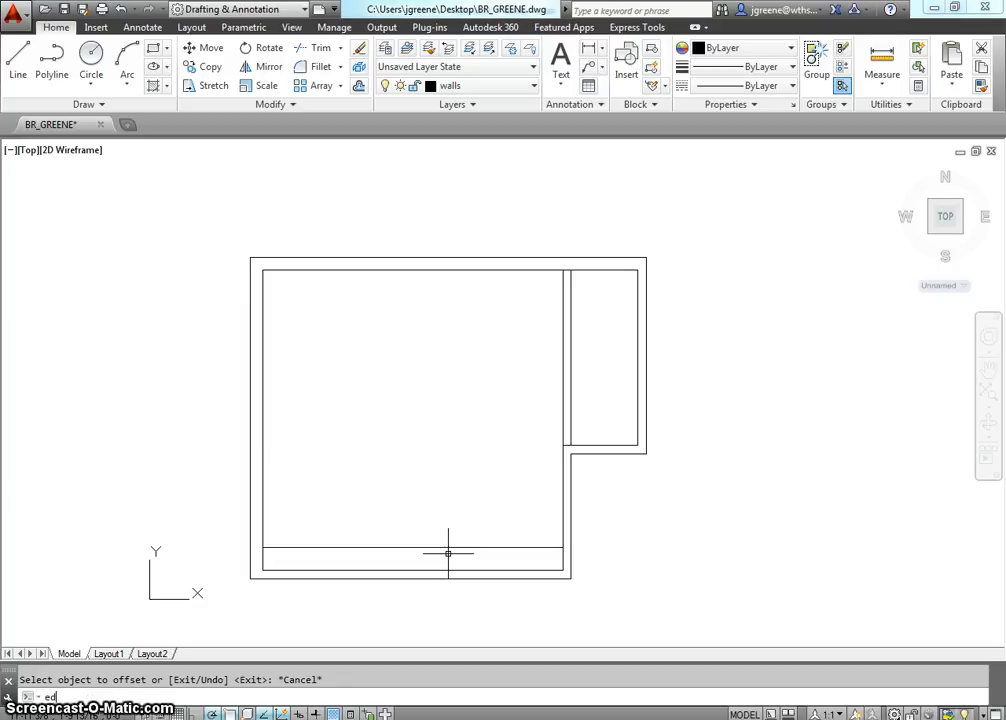
pyautogui.write('xtend')
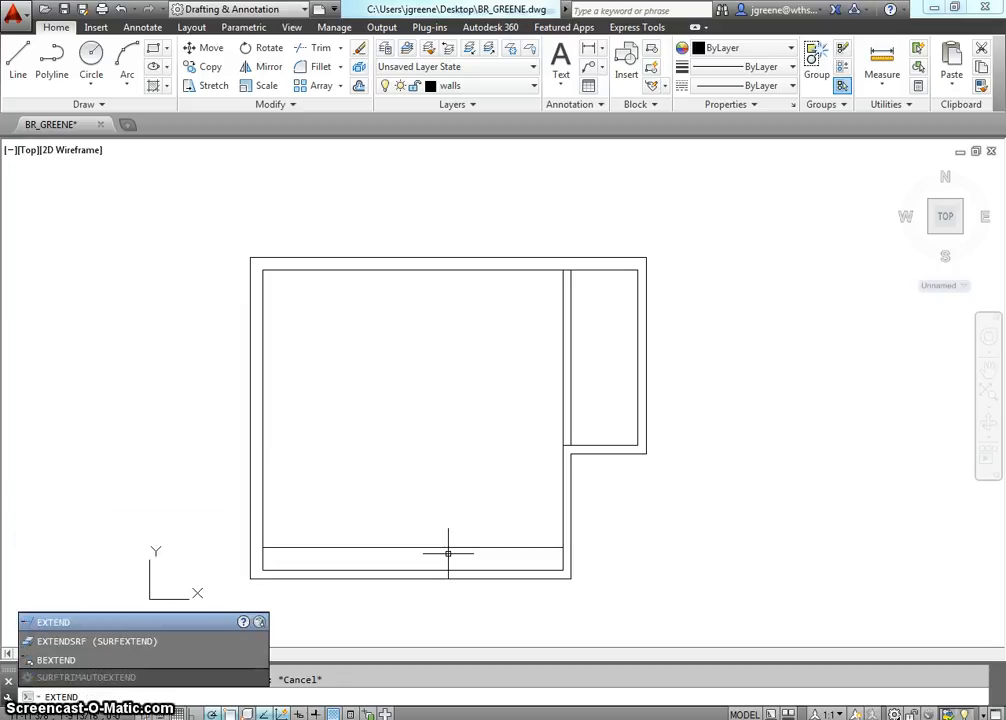
pyautogui.press('Return')
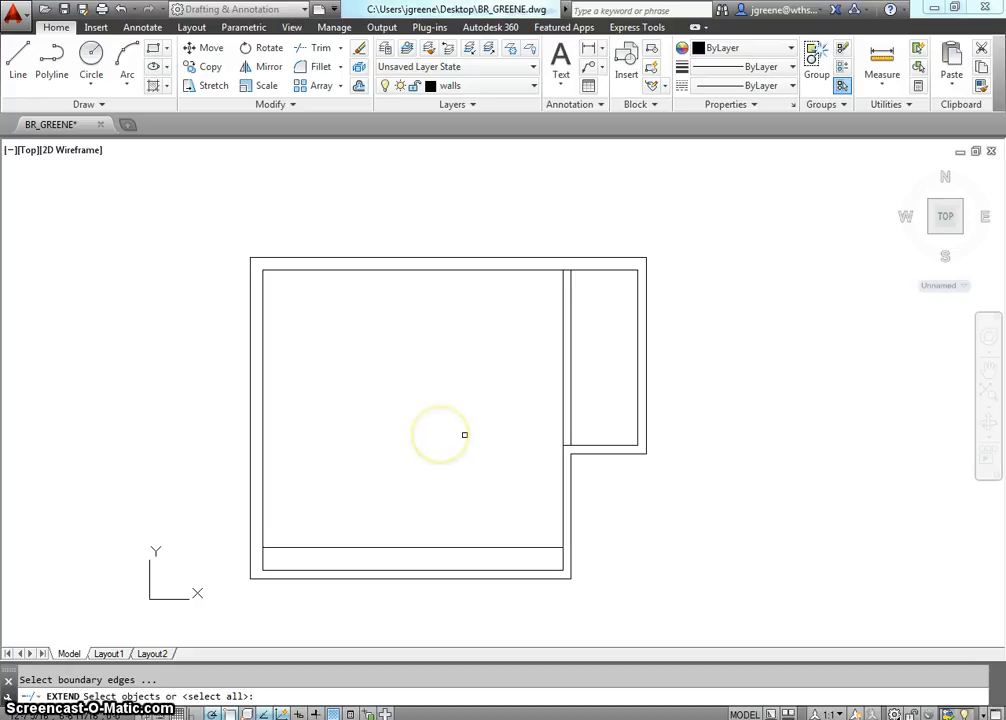
pyautogui.press('Return')
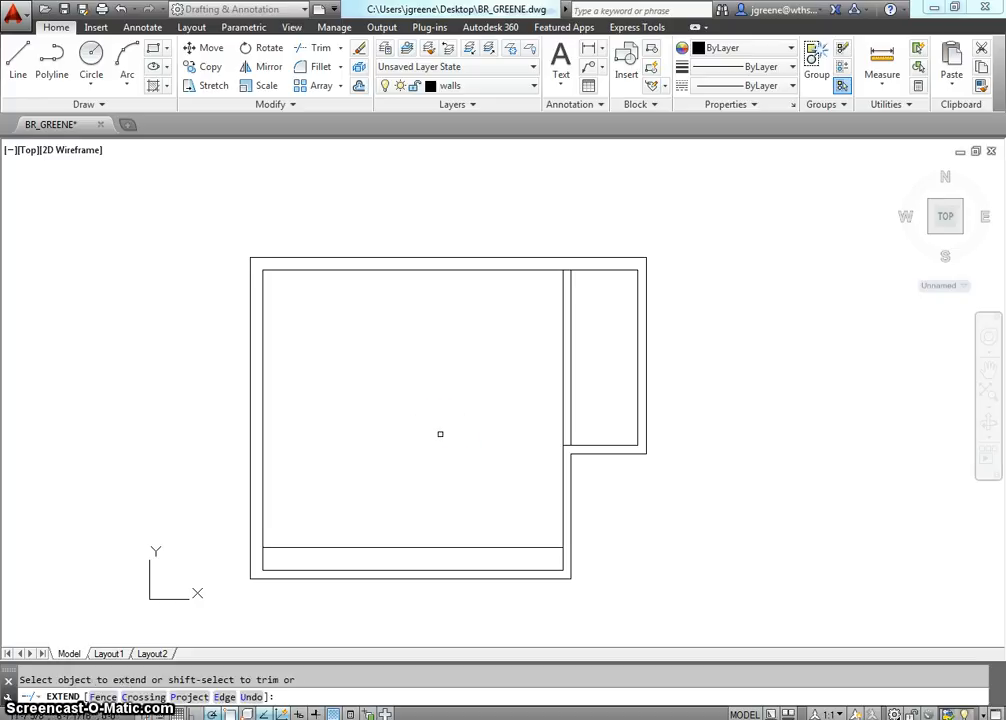
pyautogui.click(552, 548)
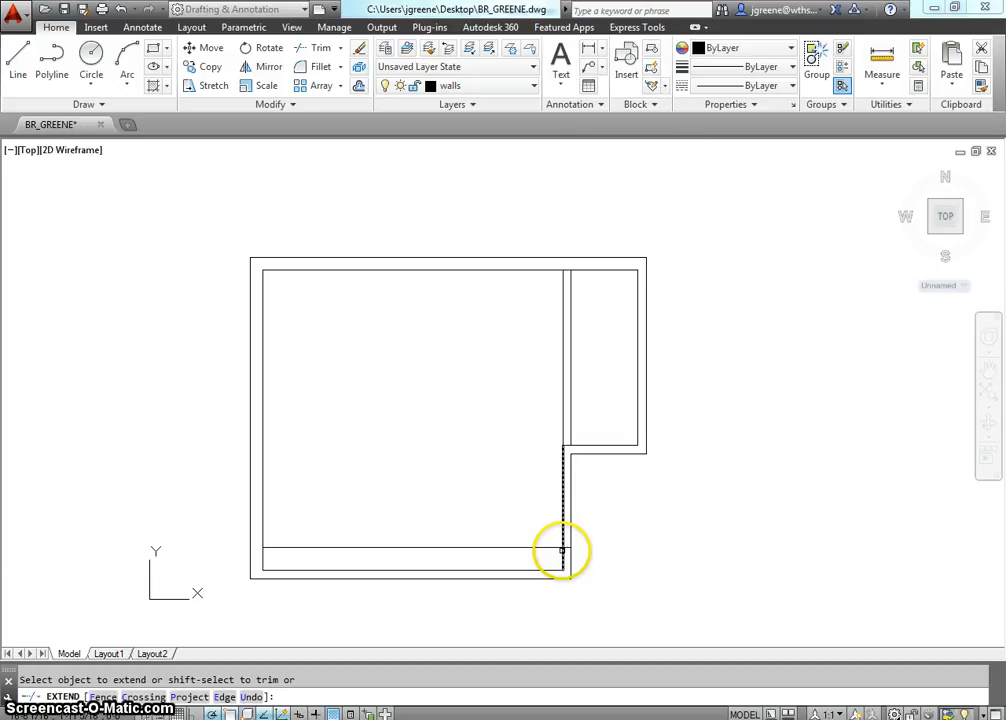
pyautogui.scroll(8, 561, 552)
pyautogui.scroll(-8, 562, 550)
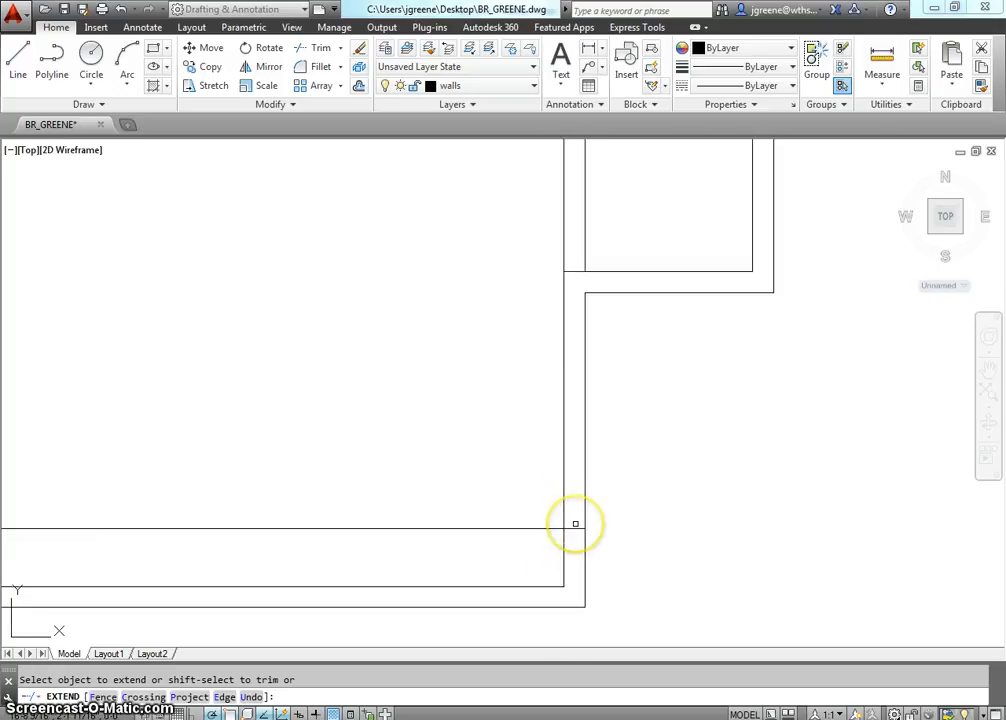
pyautogui.click(571, 536)
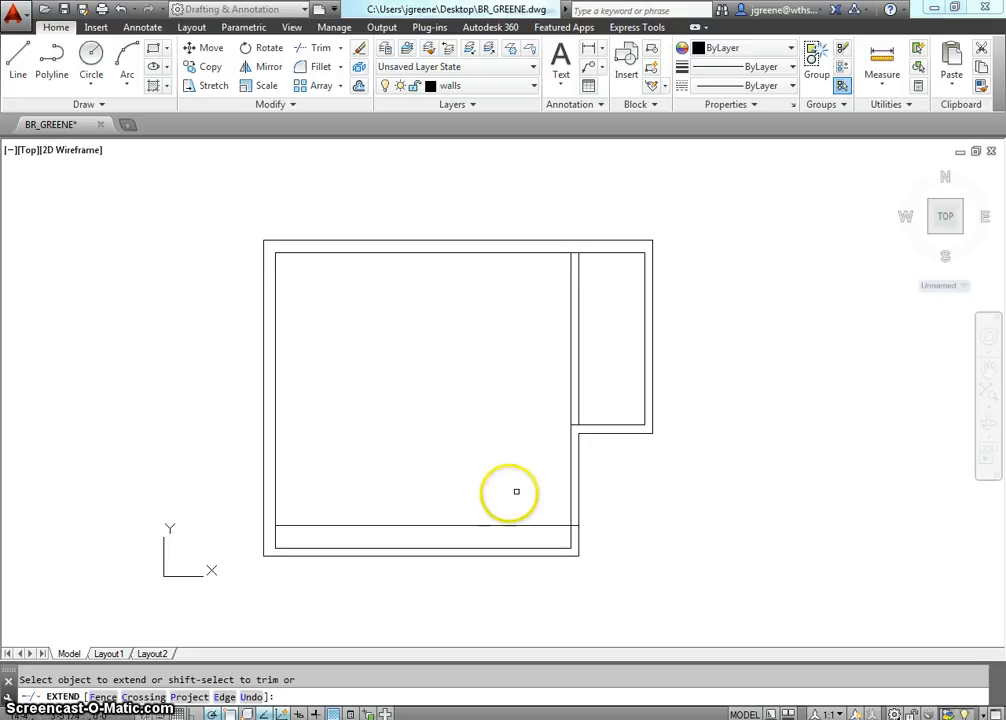
pyautogui.press('Escape')
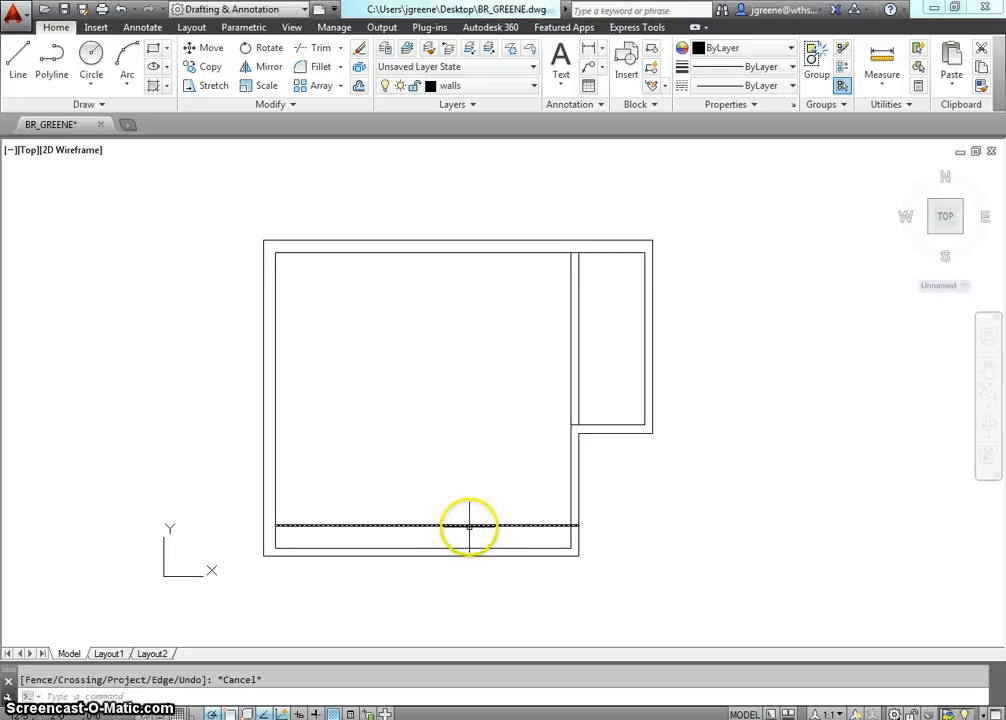
# Trim away the part of the offset line inside the room, leaving only the short jamb line across the east wall.
pyautogui.write('trim')
pyautogui.press('Return')
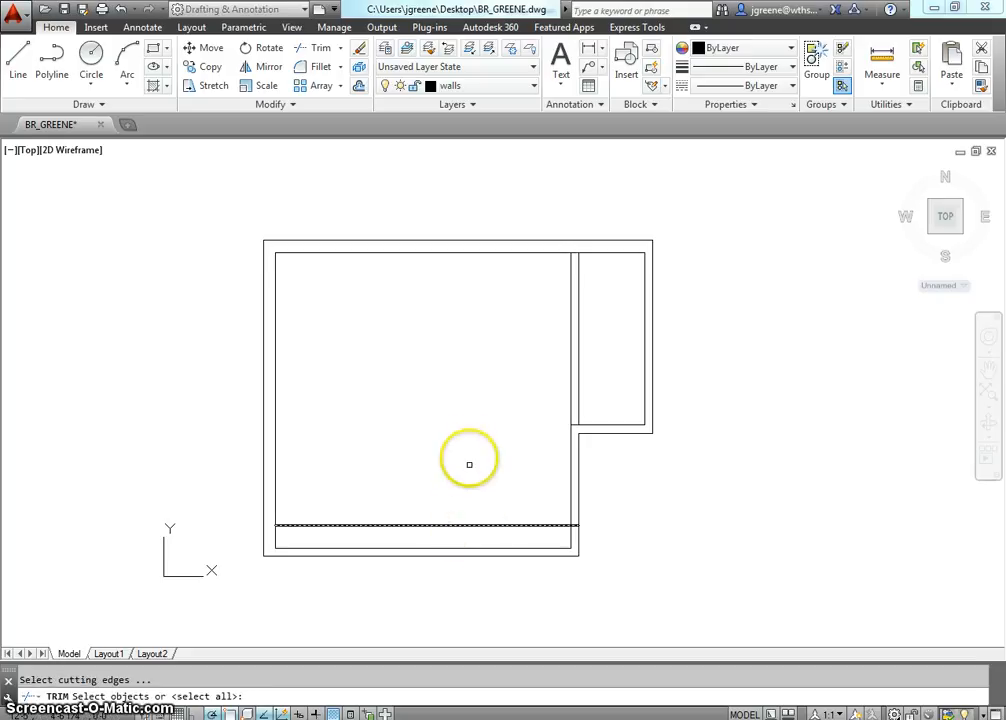
pyautogui.rightClick(476, 528)
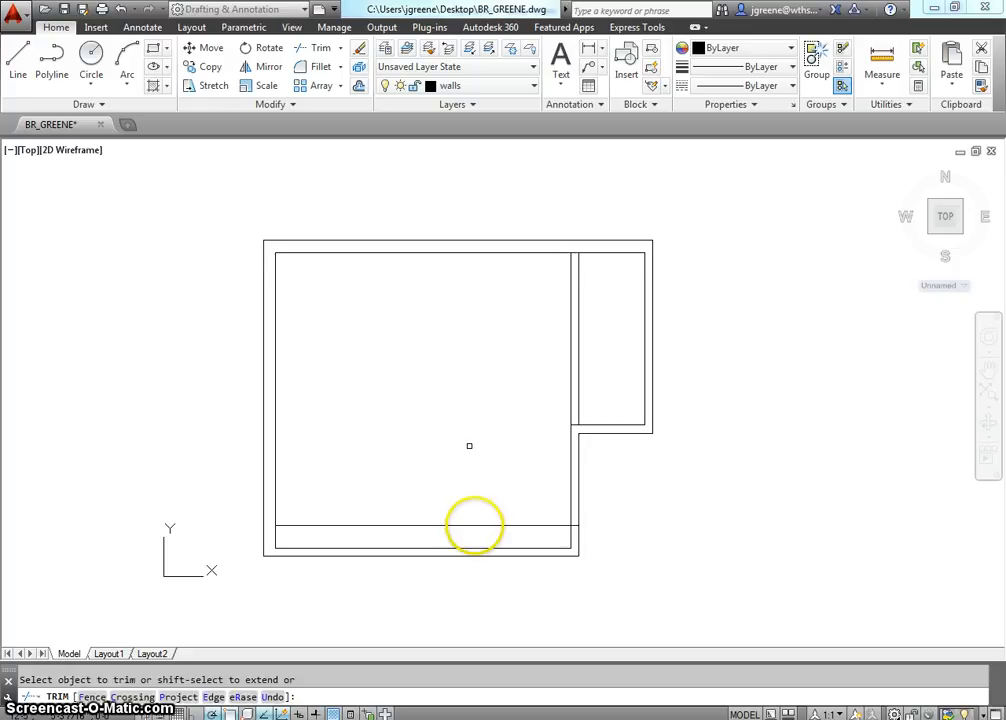
pyautogui.click(475, 525)
pyautogui.moveTo(674, 545); pyautogui.dragTo(591, 568, button='middle')
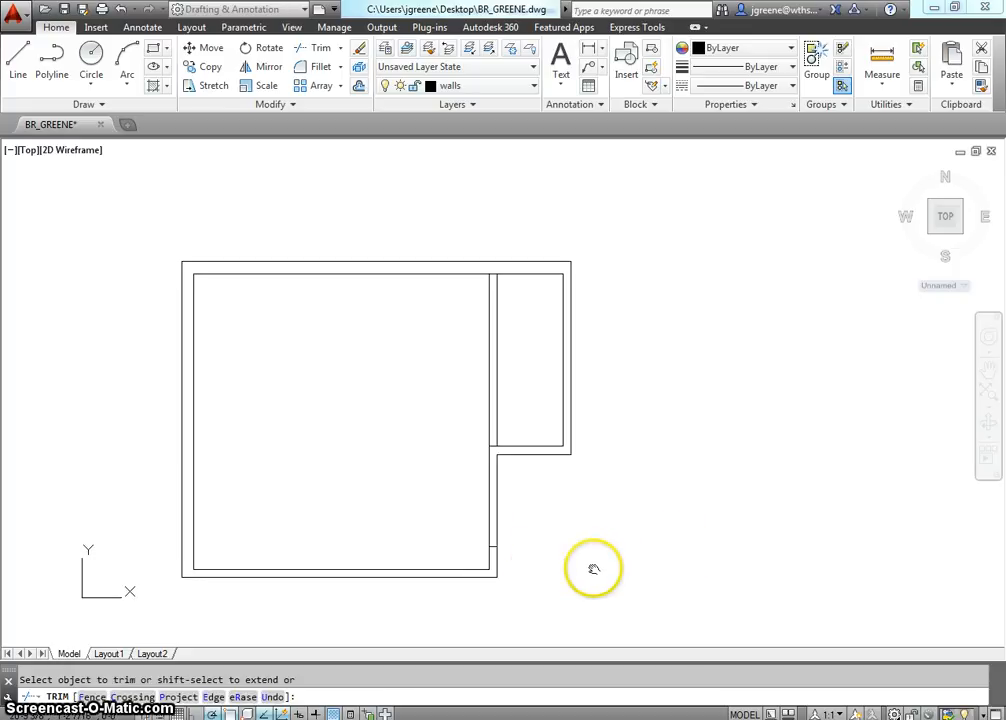
pyautogui.scroll(2, 515, 566)
pyautogui.scroll(2, 512, 567)
pyautogui.press('Escape')
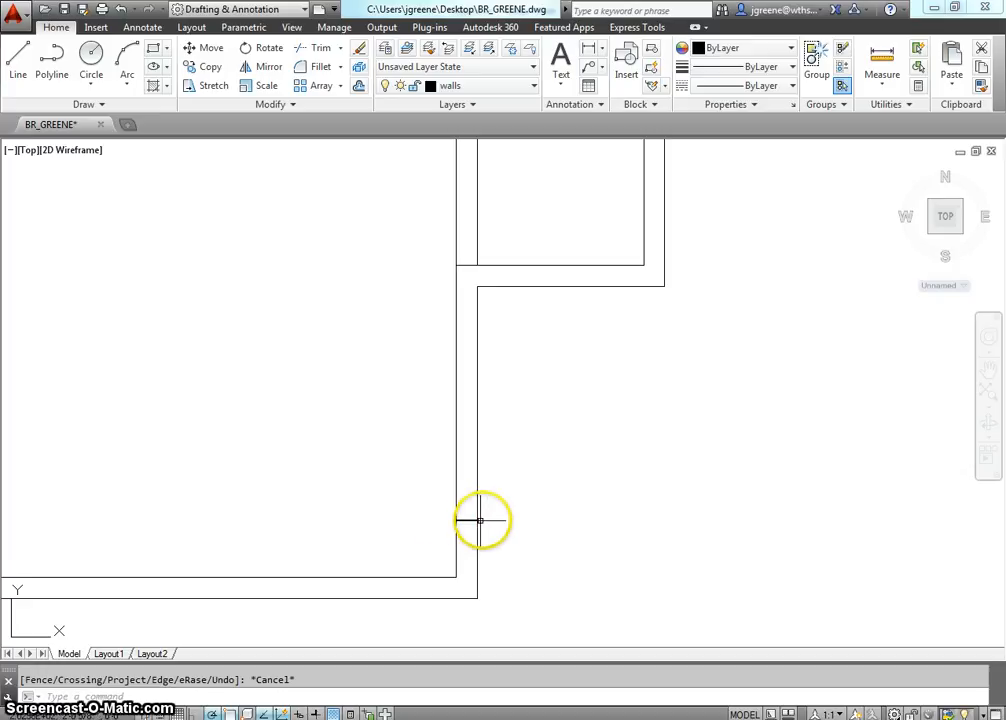
# Offset the short jamb line 2'10" upward along the east wall to mark the other side of the door opening.
pyautogui.write('o')
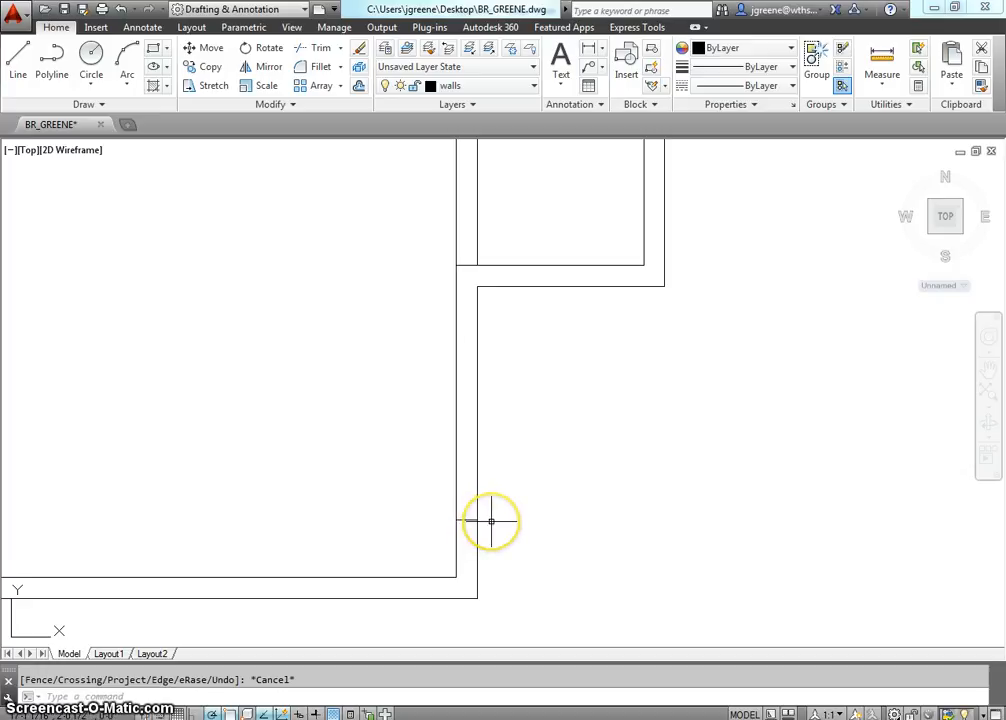
pyautogui.write('ffset')
pyautogui.press('Return')
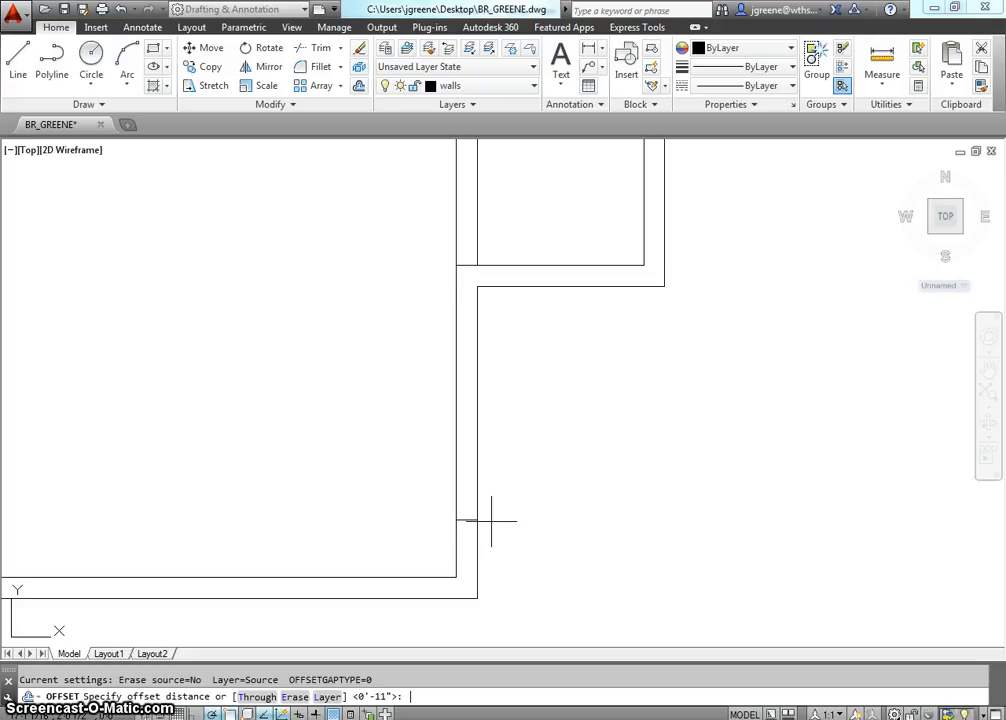
pyautogui.write("2'10")
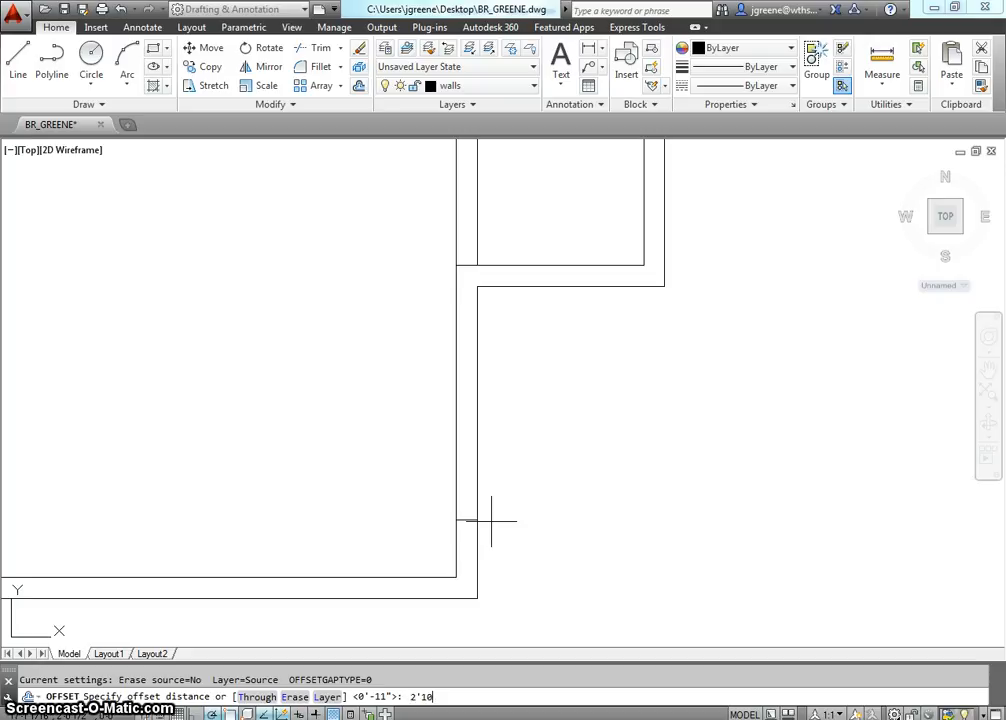
pyautogui.write('"')
pyautogui.press('Return')
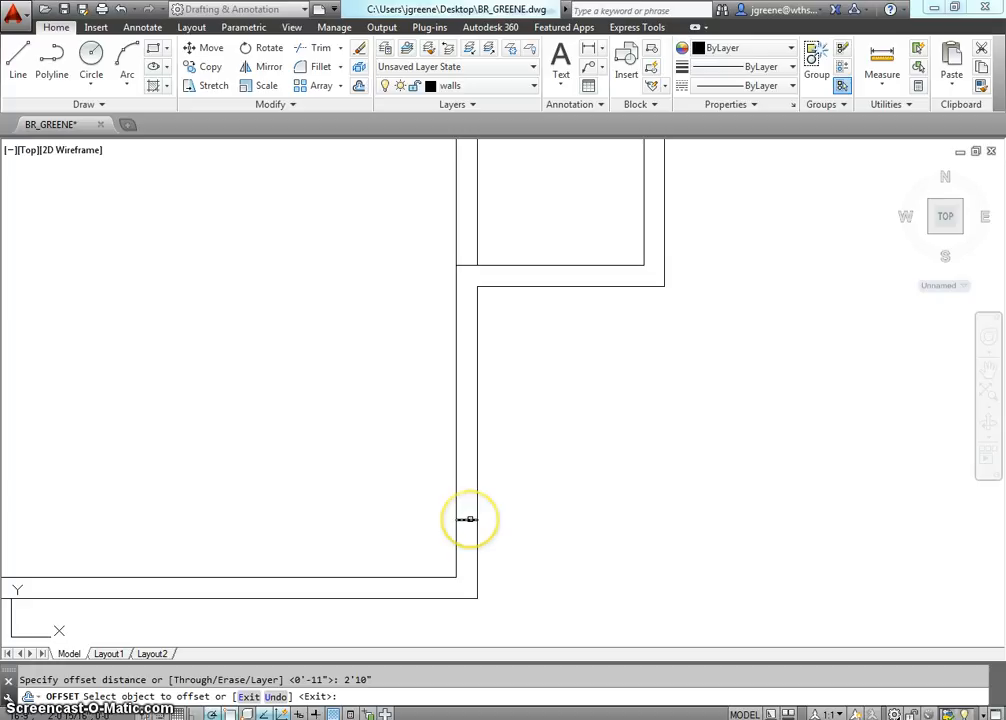
pyautogui.click(467, 519)
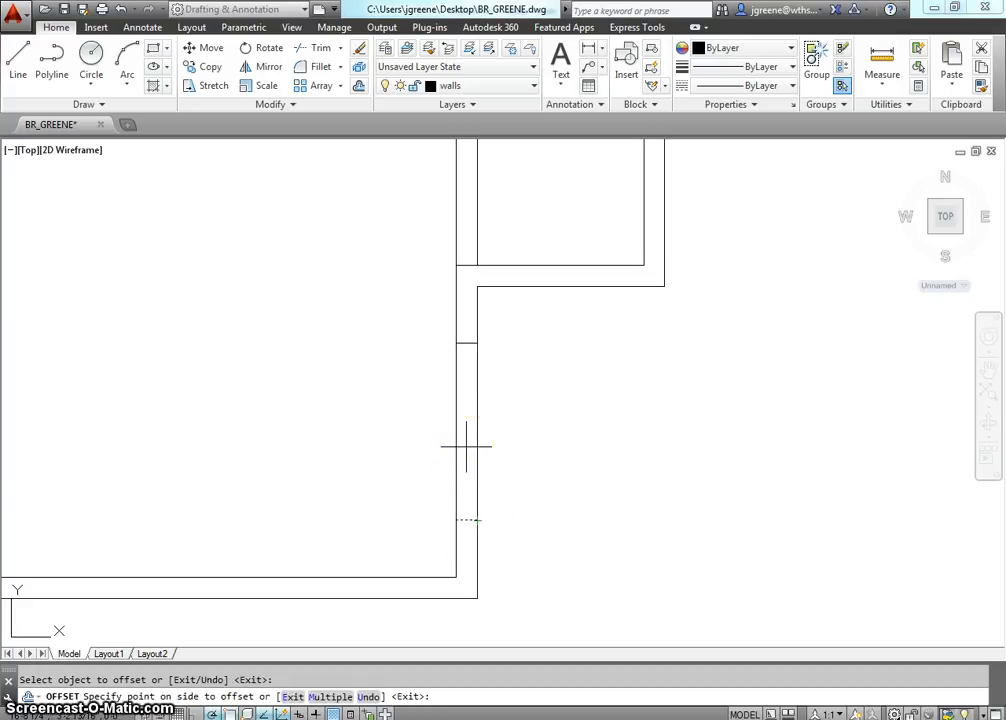
pyautogui.click(466, 446)
pyautogui.scroll(-3, 626, 400)
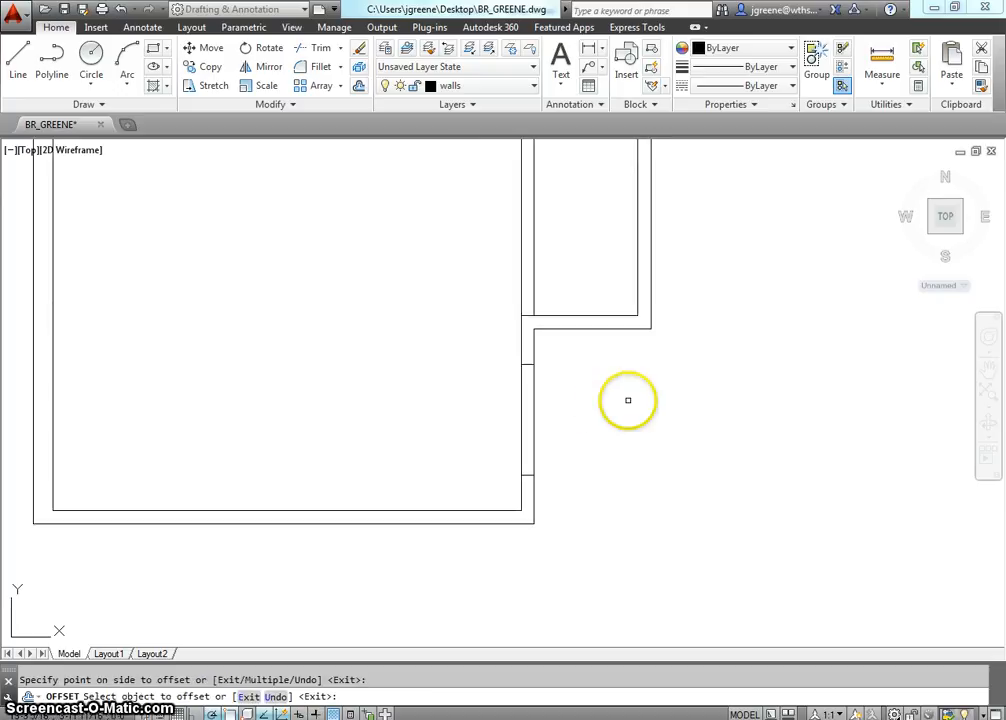
pyautogui.moveTo(626, 400); pyautogui.dragTo(620, 441, button='middle')
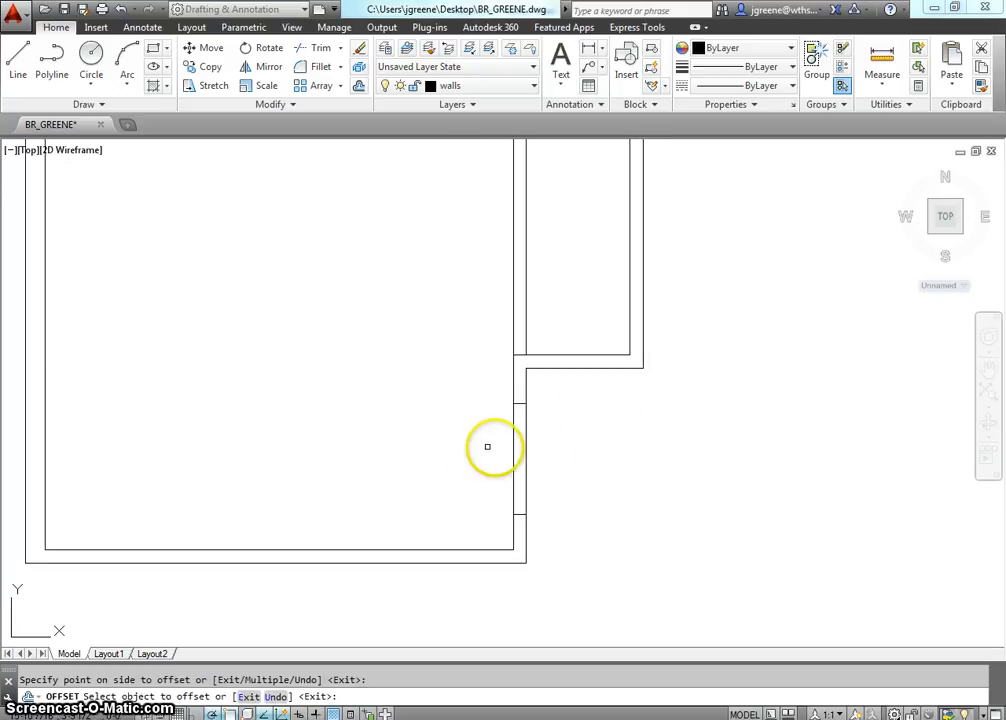
pyautogui.click(553, 478)
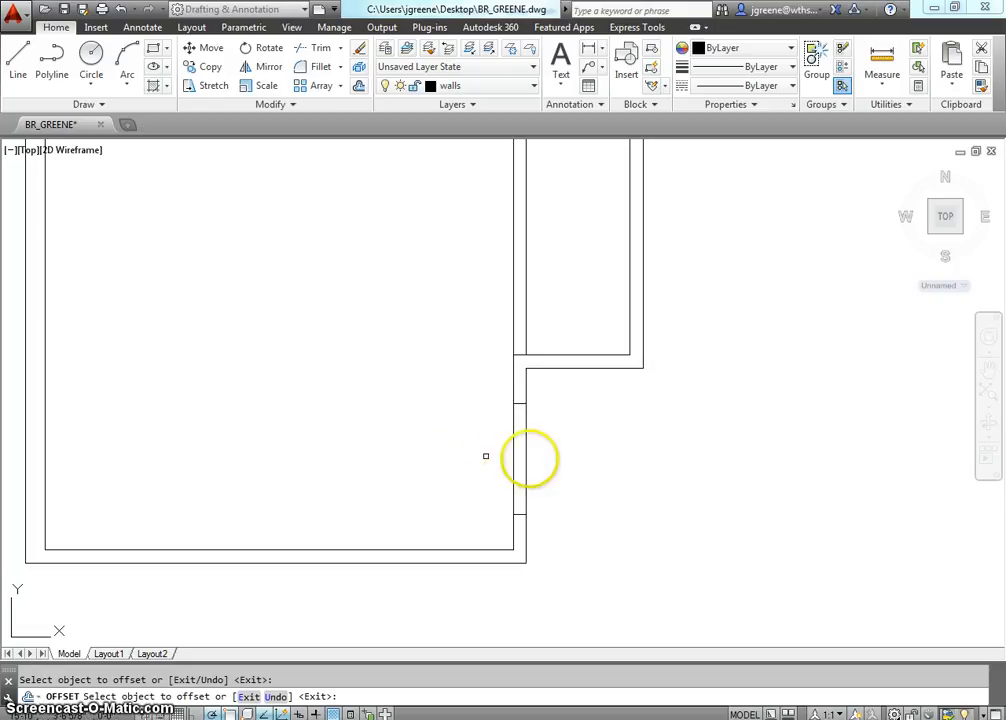
pyautogui.press('Escape')
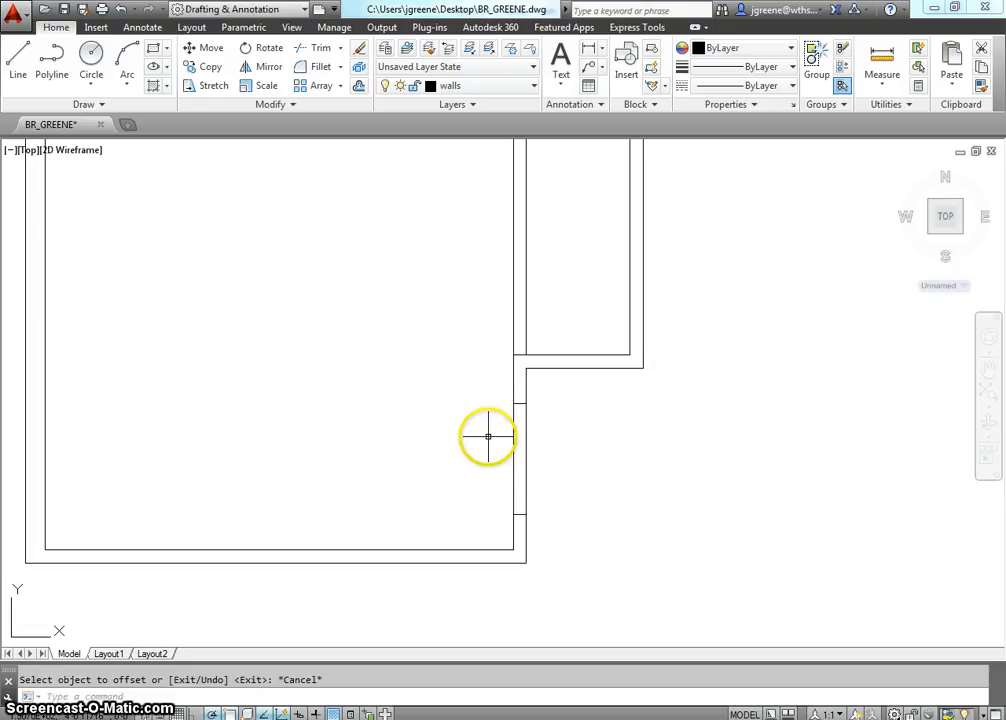
# Trim both east wall lines between the two jamb lines to cut the door opening.
pyautogui.write('trim')
pyautogui.press('Return')
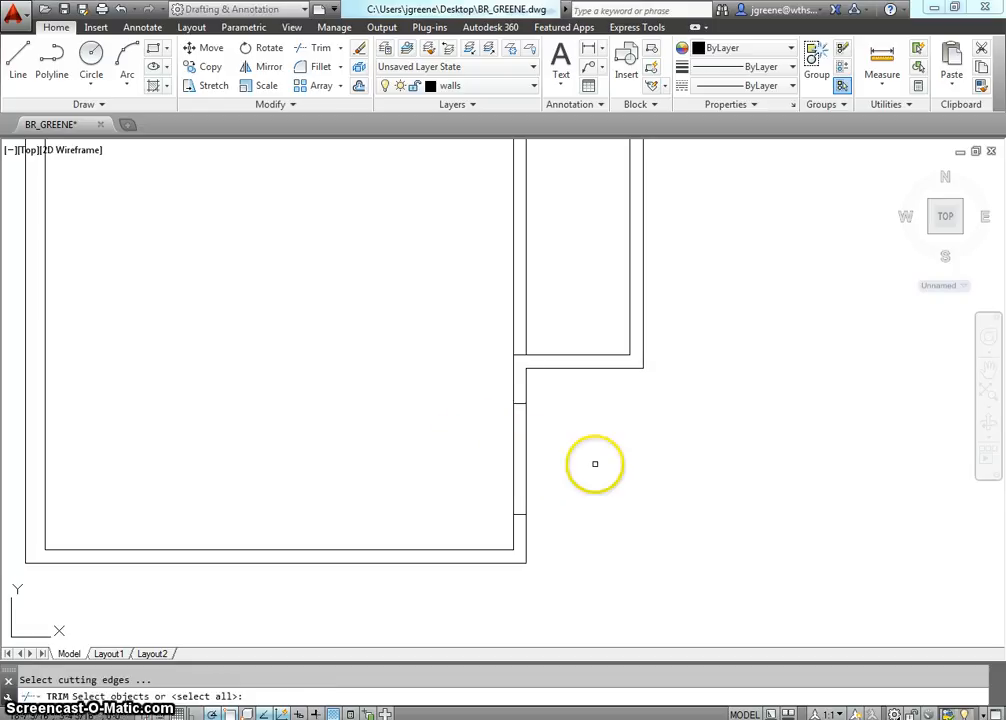
pyautogui.press('Return')
pyautogui.click(538, 473)
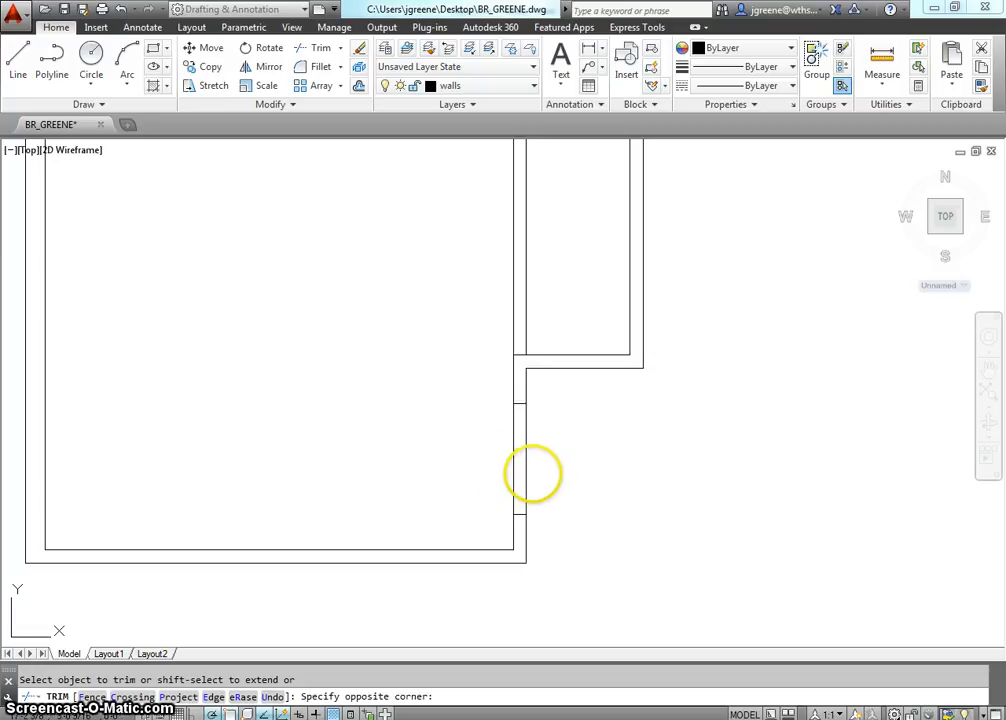
pyautogui.click(486, 454)
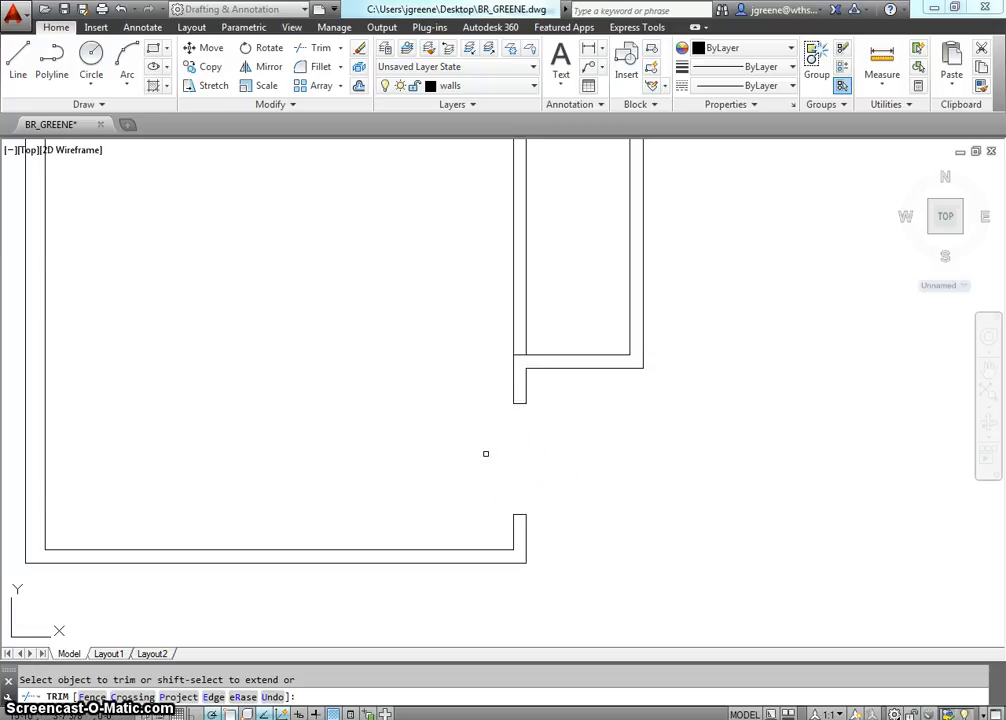
pyautogui.press('Escape')
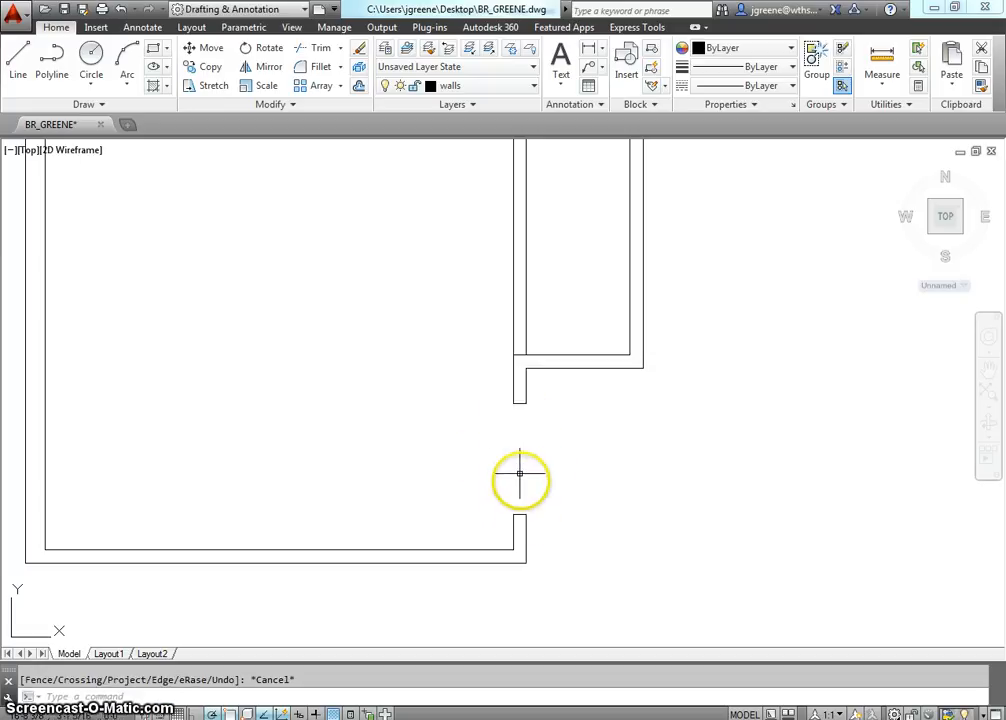
pyautogui.moveTo(521, 489); pyautogui.dragTo(521, 514, button='middle')
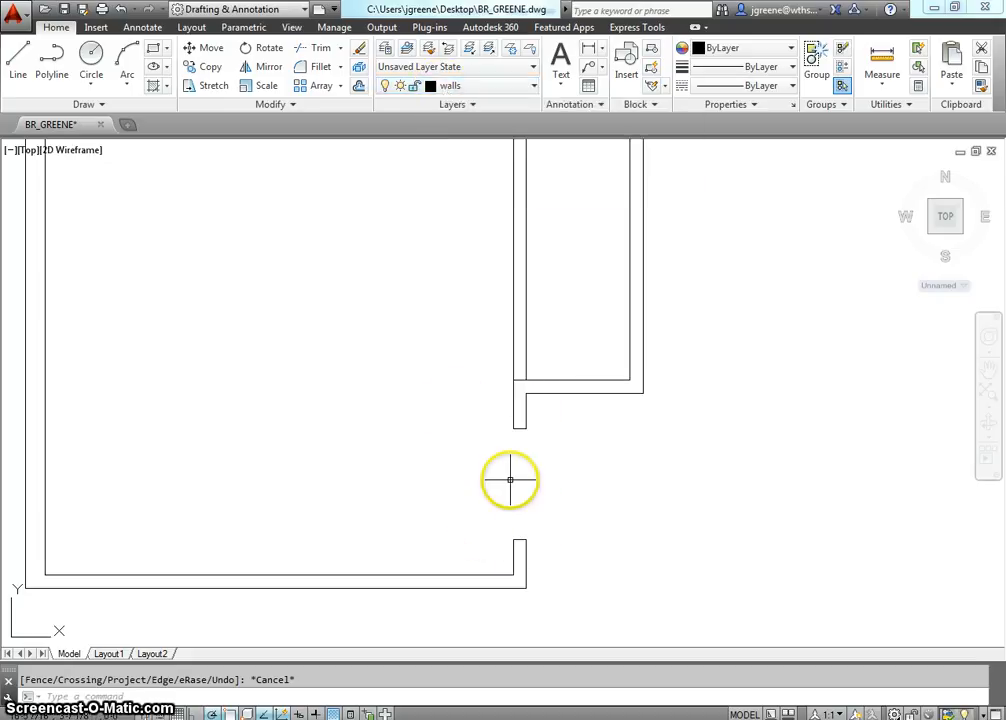
# Make Doors and windows the current layer and draw a line across the door opening along the inner wall face, from lower to upper jamb.
pyautogui.click(464, 88)
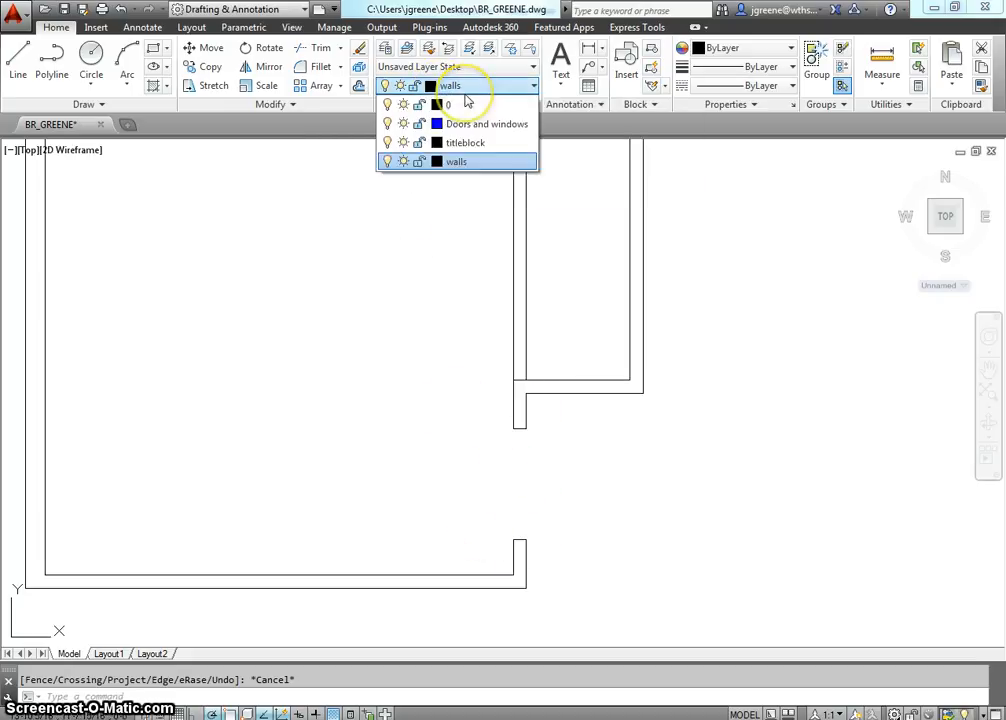
pyautogui.click(466, 125)
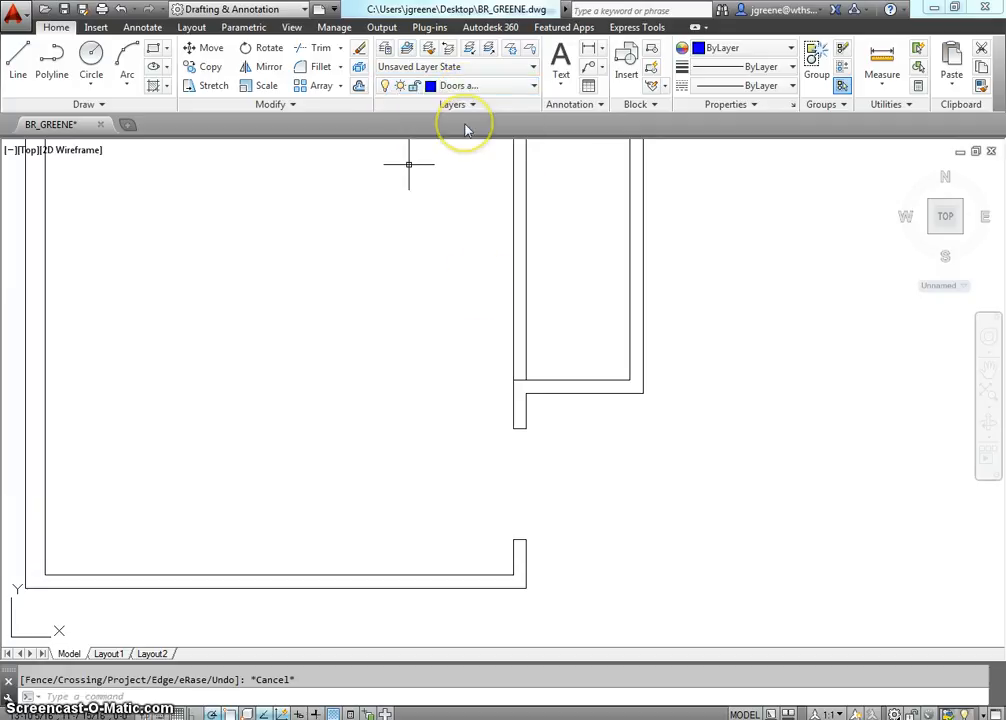
pyautogui.moveTo(516, 458); pyautogui.dragTo(500, 446, button='middle')
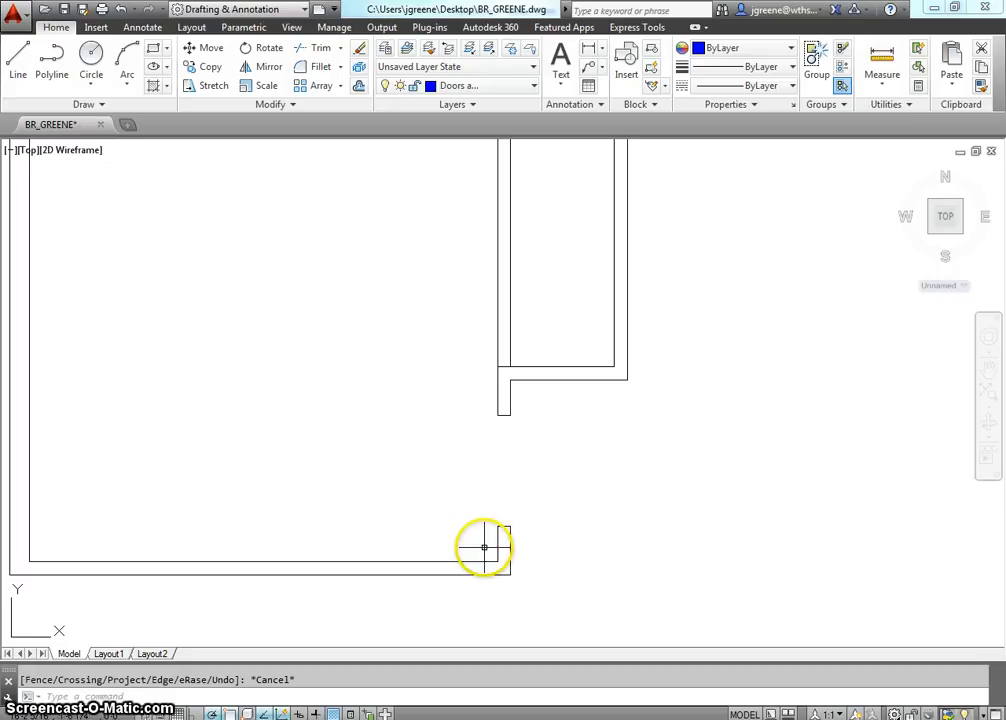
pyautogui.scroll(3, 498, 514)
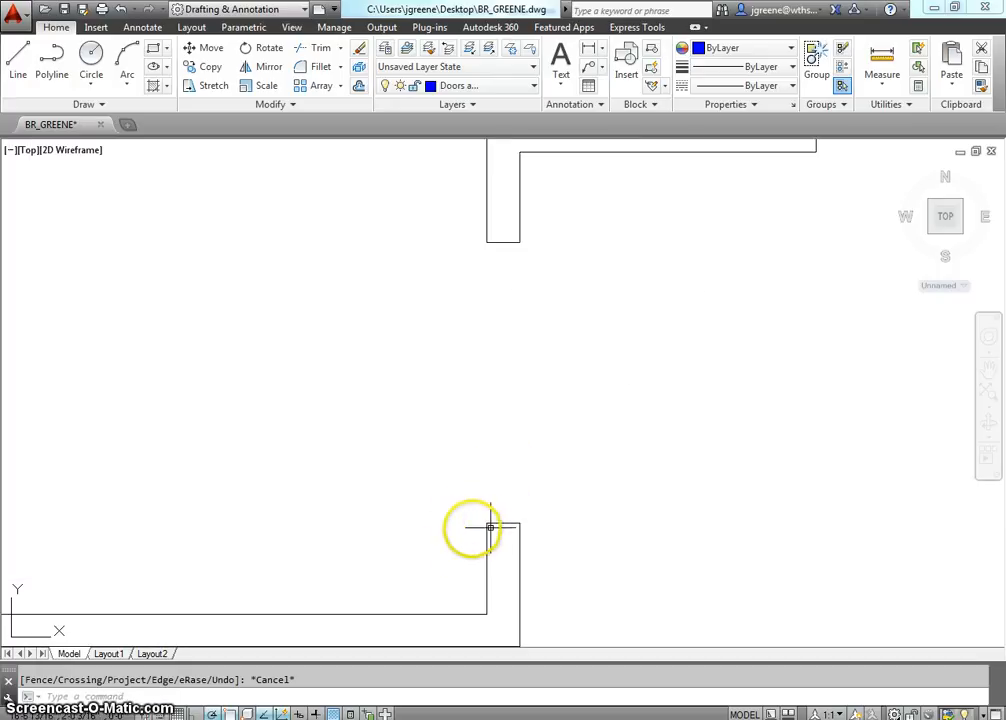
pyautogui.scroll(-3, 493, 518)
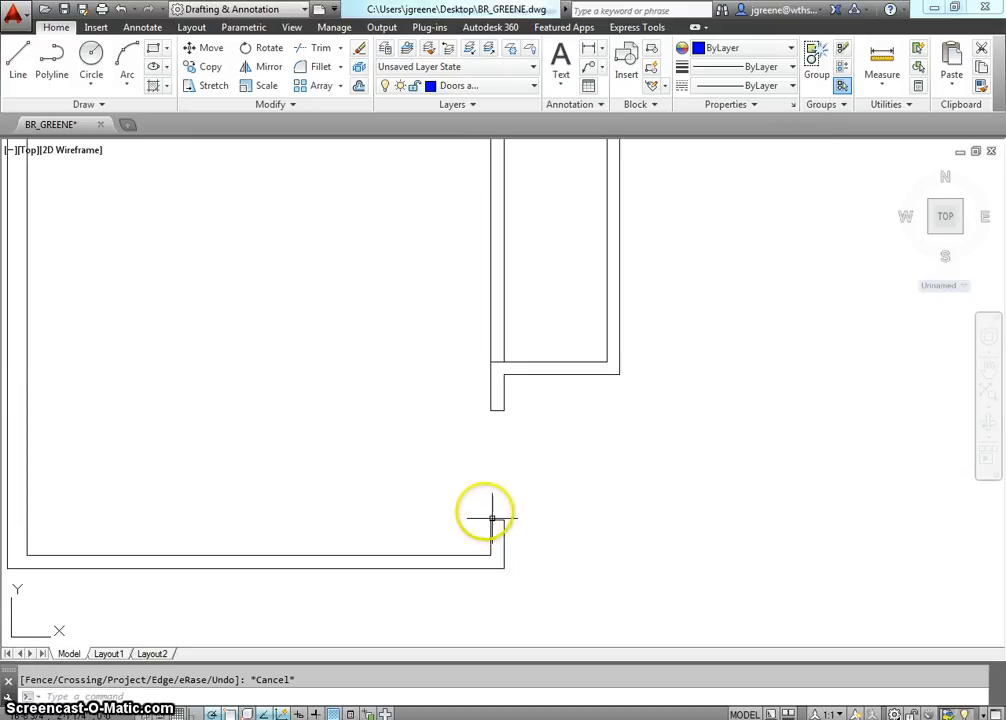
pyautogui.click(18, 62)
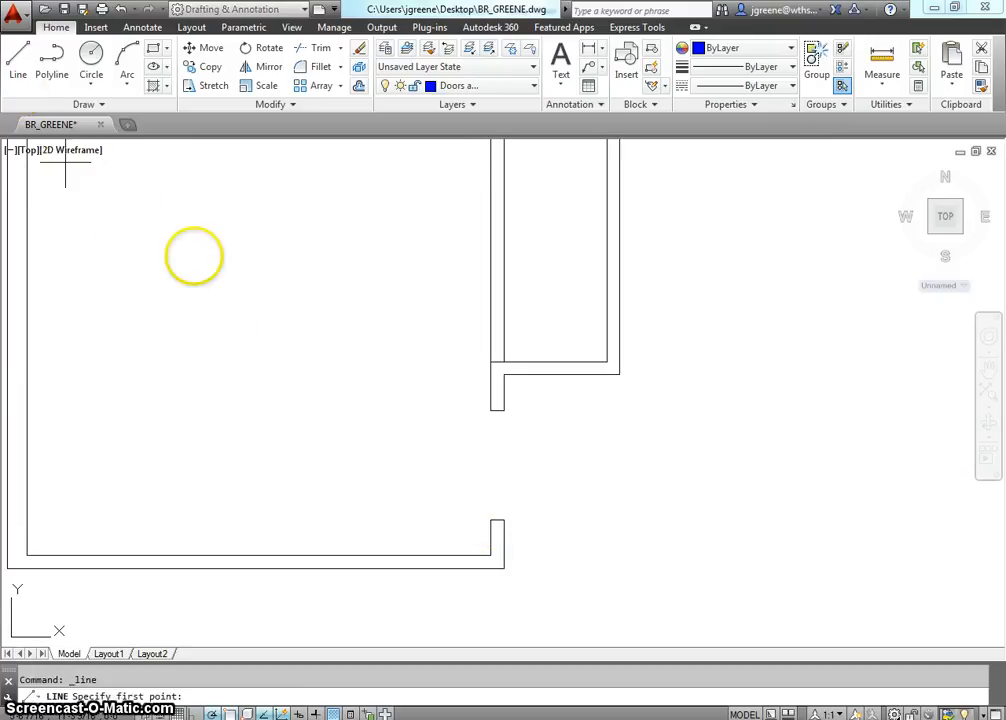
pyautogui.click(490, 519)
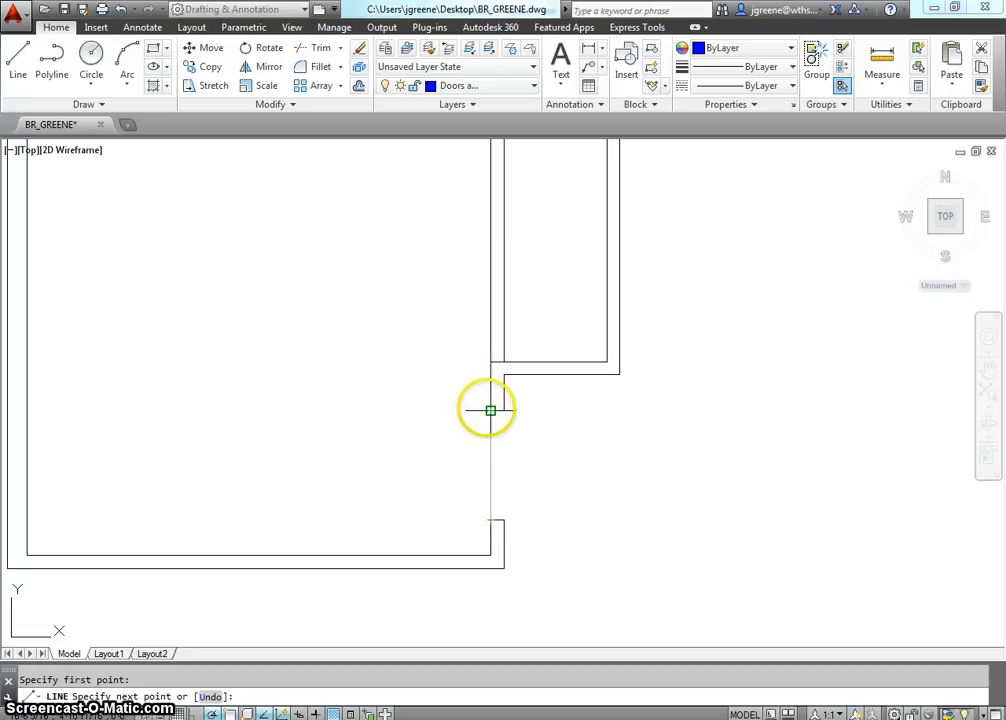
pyautogui.press('Escape')
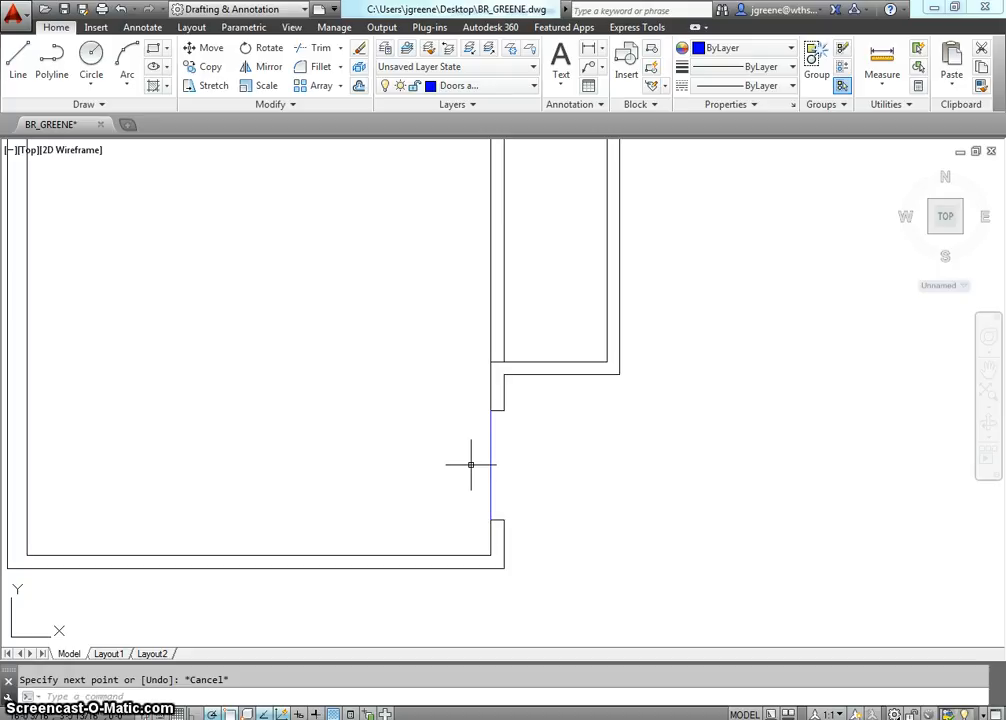
# Rotate the blue door line 45° into the room about its endpoint at the lower jamb's inner corner.
pyautogui.write('tat')
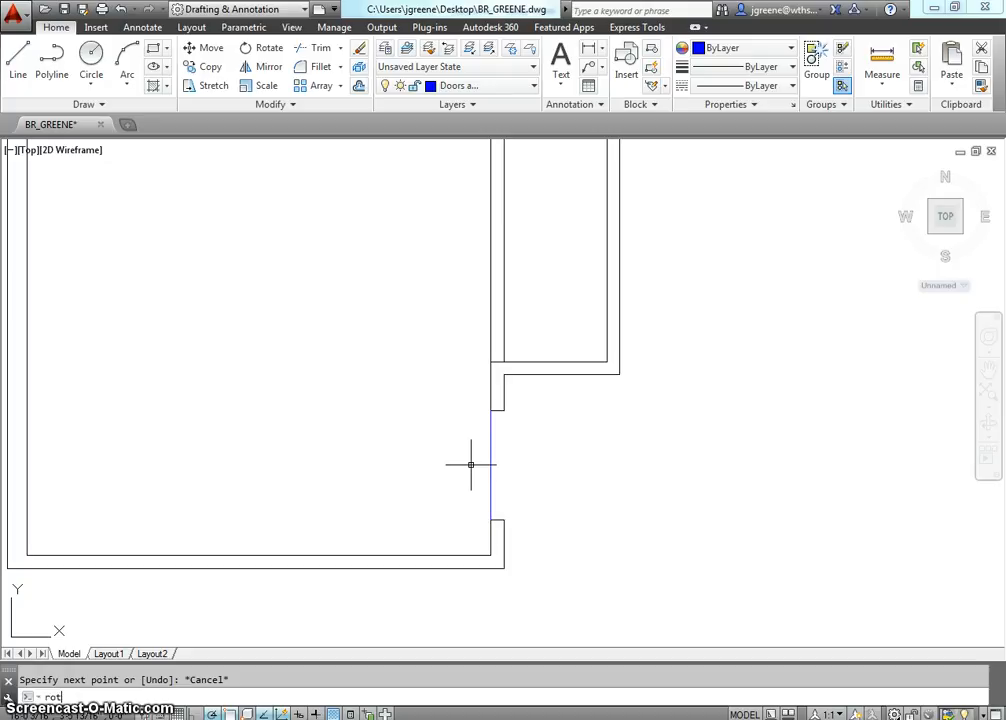
pyautogui.press('Return')
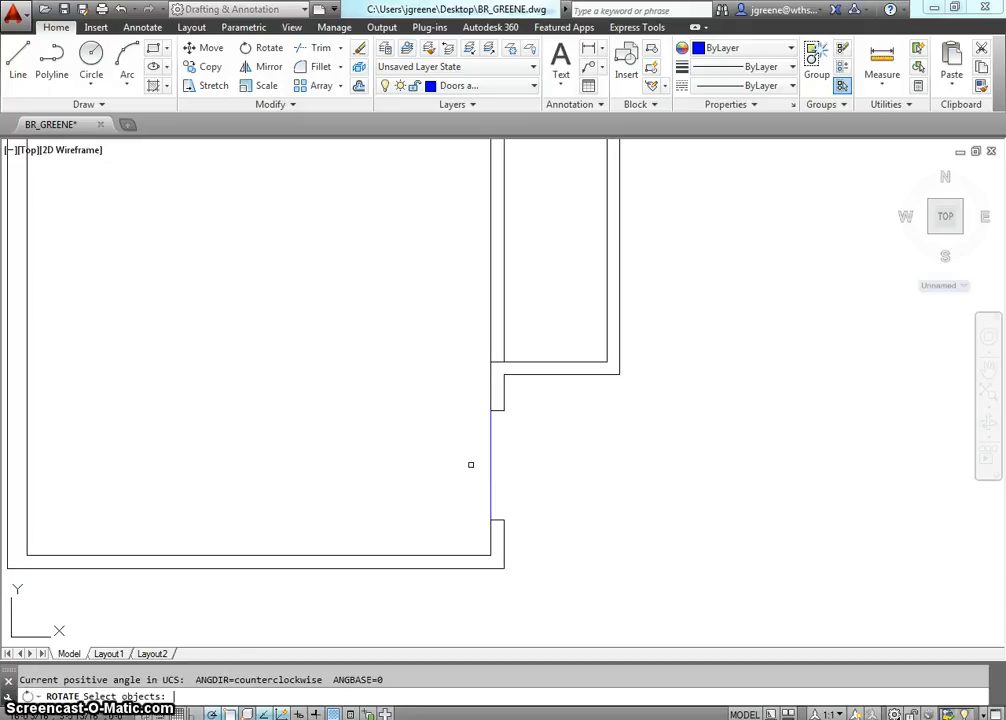
pyautogui.click(487, 461)
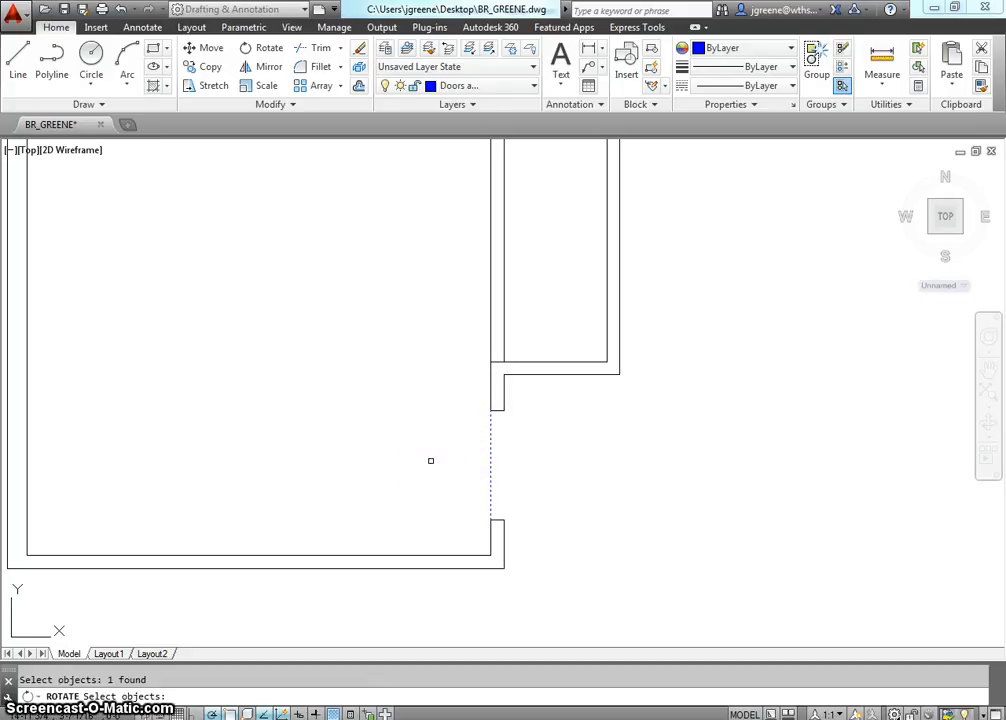
pyautogui.press('Return')
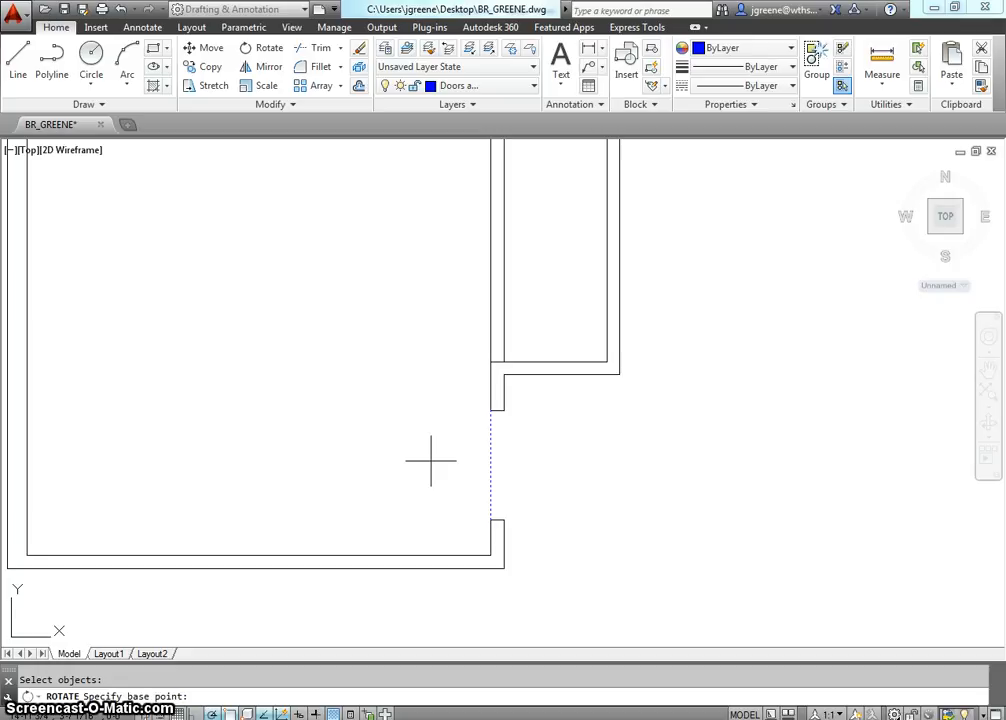
pyautogui.click(490, 520)
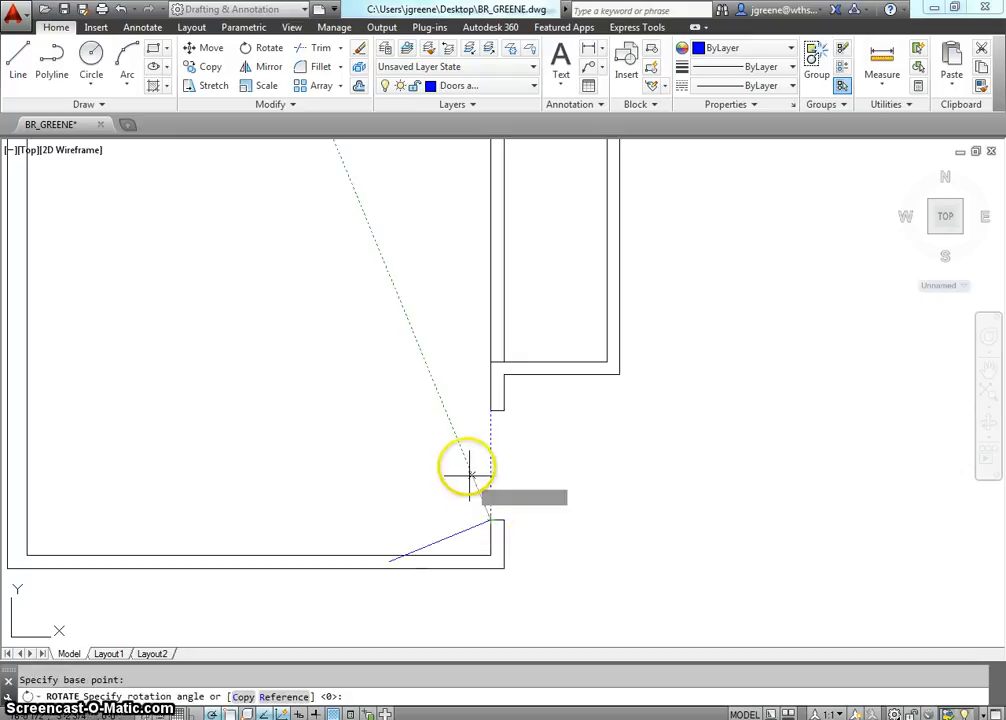
pyautogui.click(589, 427)
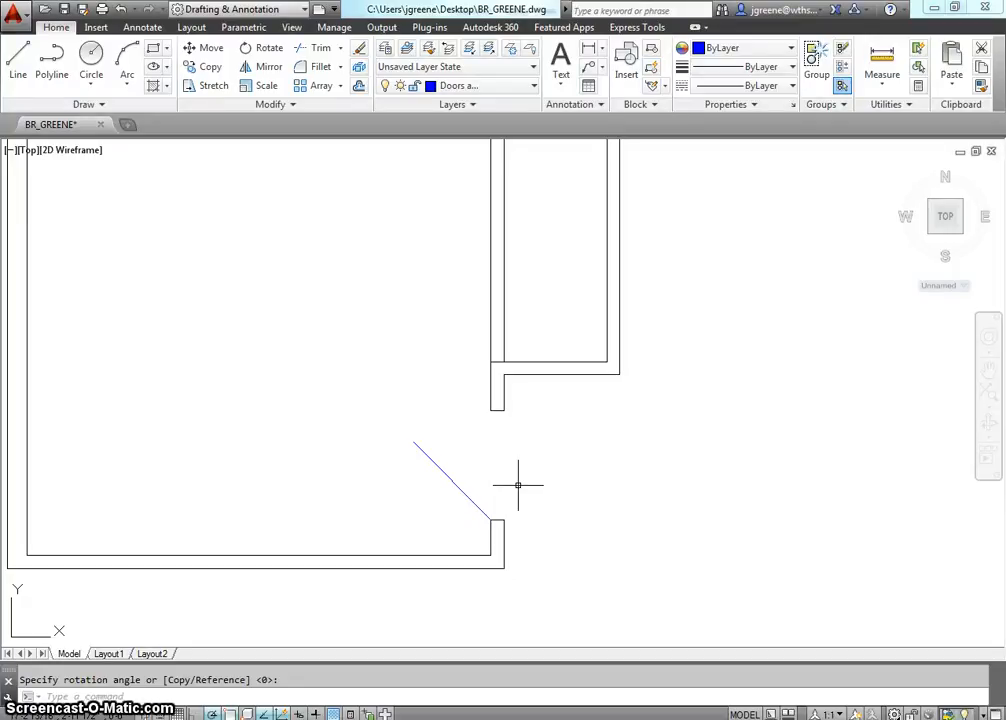
# Draw a centre-radius circle centred on the door's hinge point at the lower jamb, with its radius reaching the door line's free end.
pyautogui.click(93, 95)
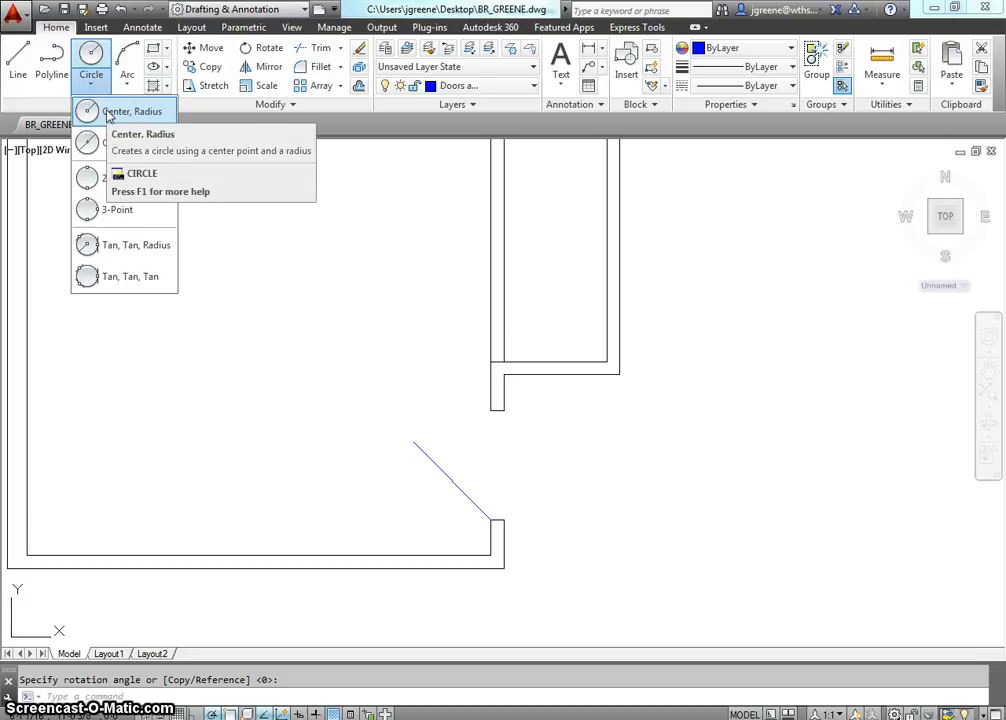
pyautogui.click(108, 113)
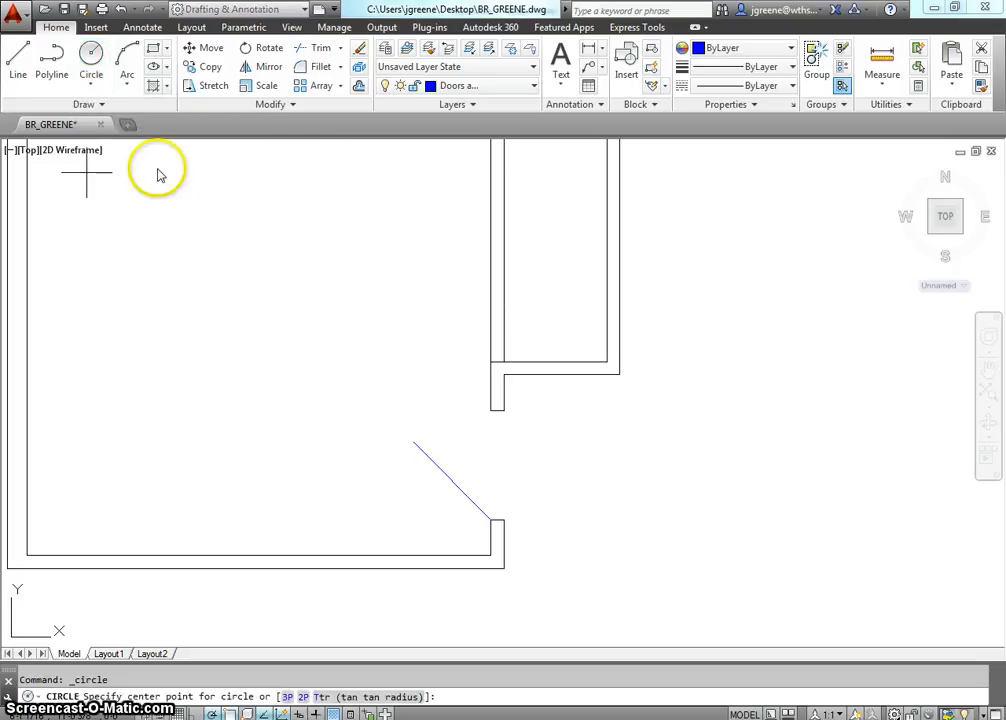
pyautogui.click(490, 519)
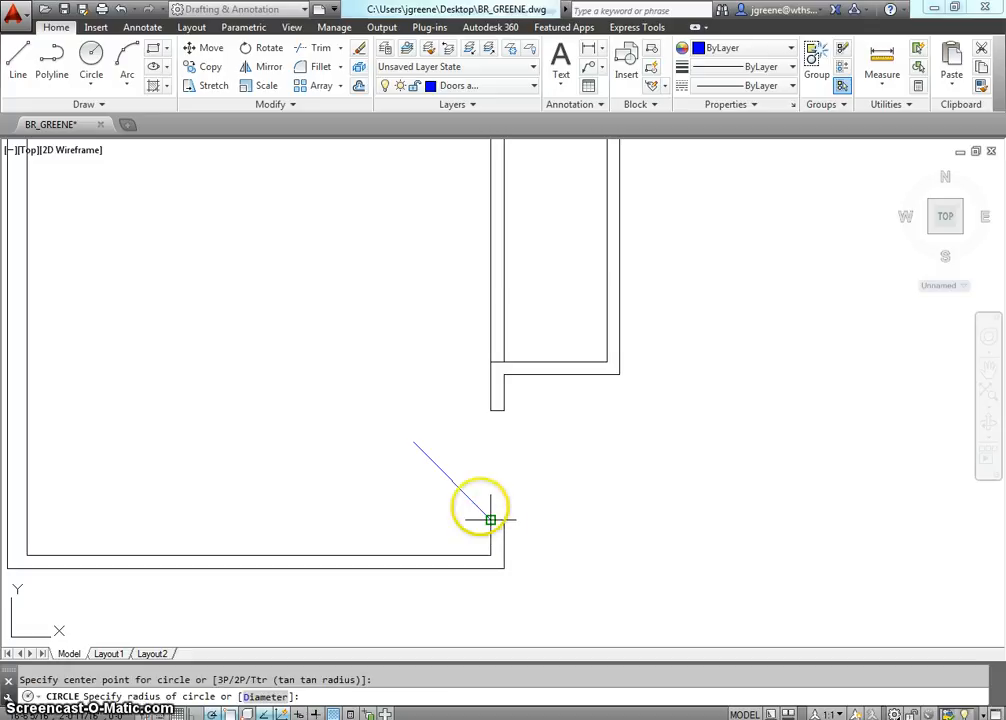
pyautogui.click(413, 442)
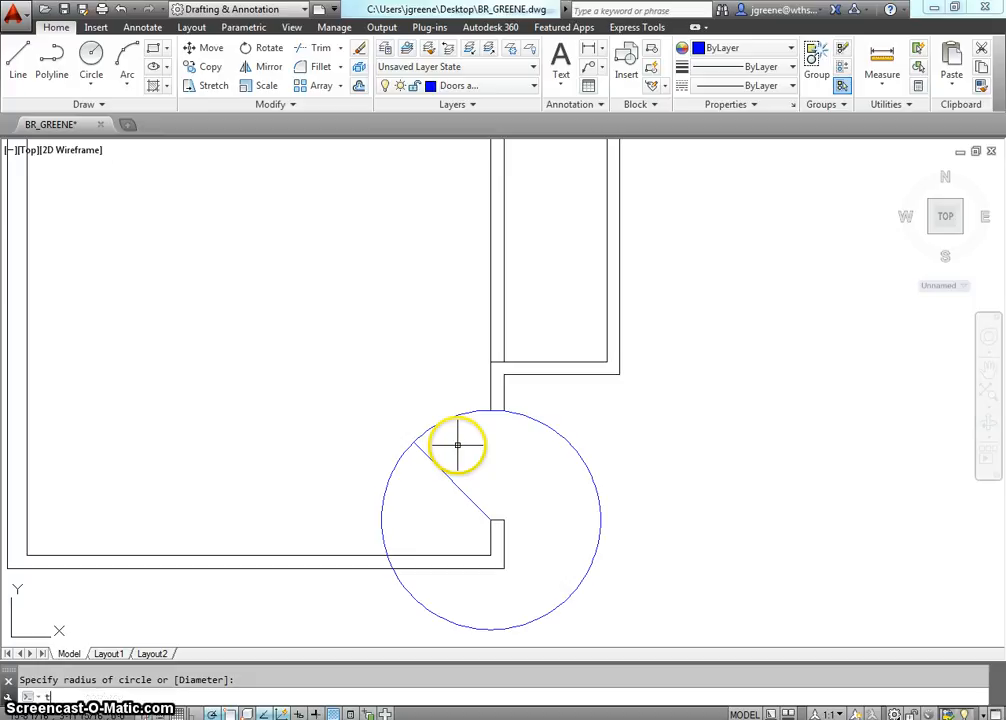
# Trim the circle, leaving only the swing arc between the door line's free end and the upper jamb.
pyautogui.press('Return')
pyautogui.press('Return')
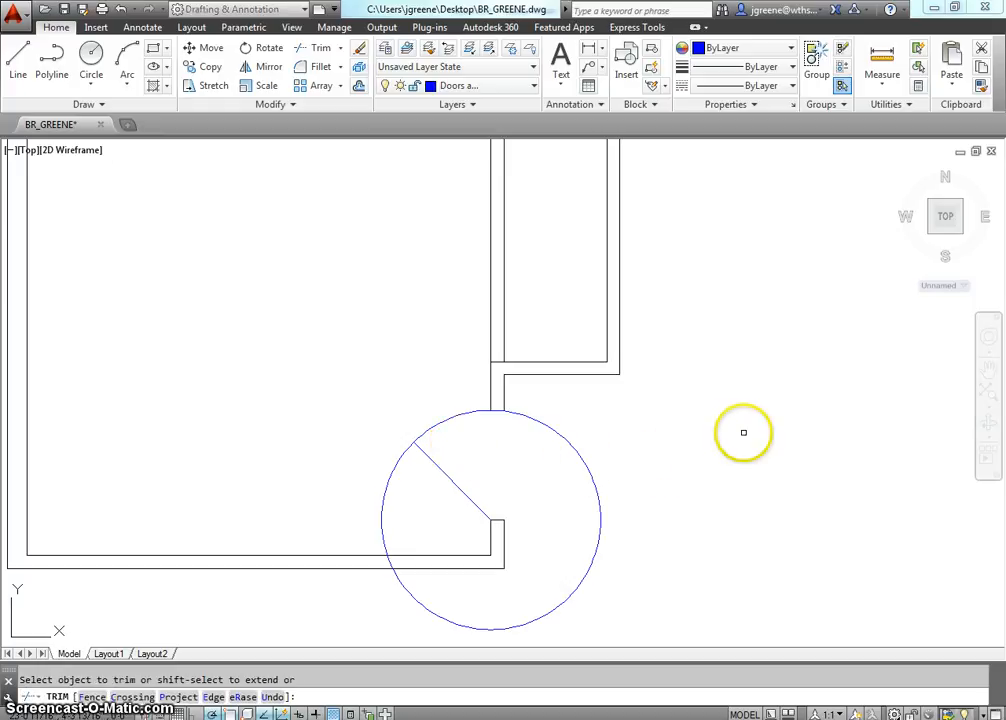
pyautogui.click(598, 484)
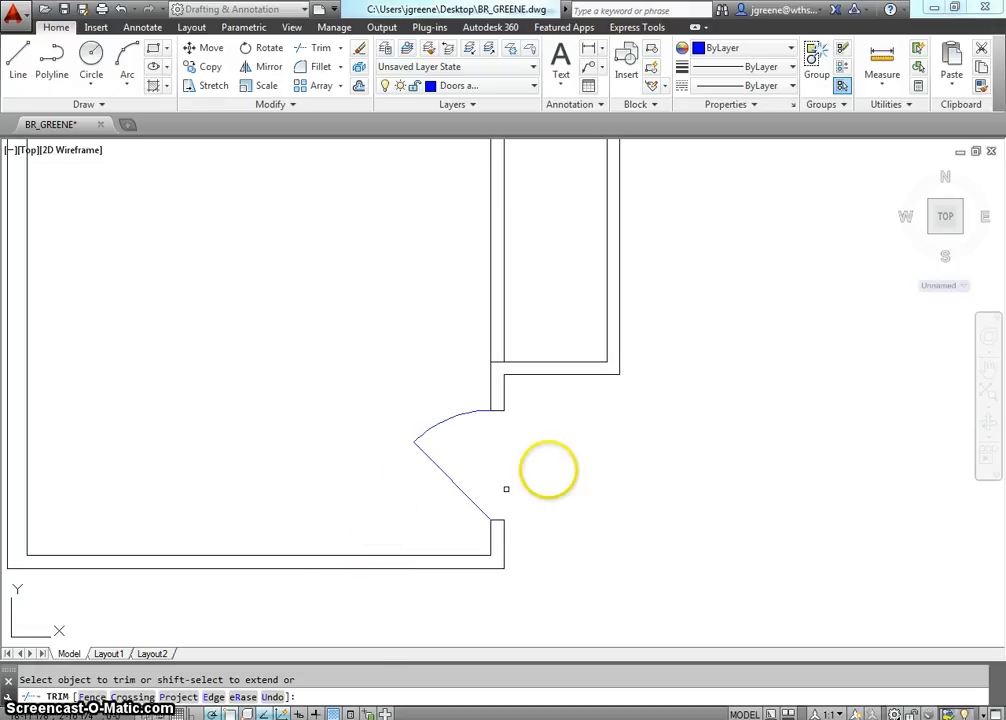
pyautogui.rightClick(490, 428)
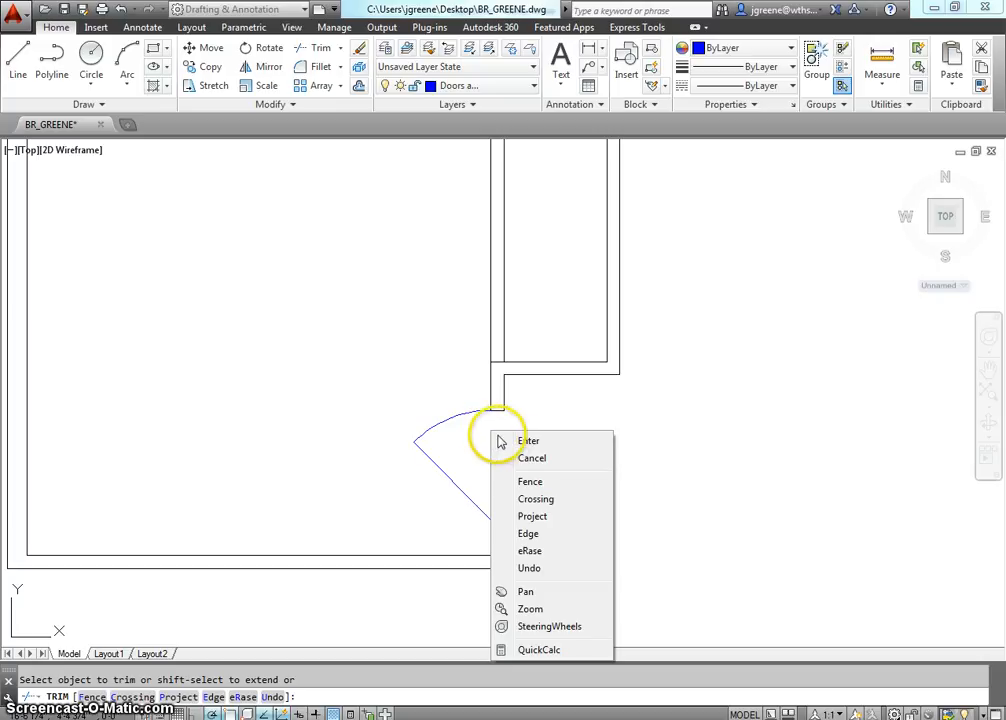
pyautogui.click(502, 441)
# Stretch the swing arc's free end about 6 7/8" at 225° past the end of the door line.
pyautogui.moveTo(527, 468); pyautogui.dragTo(550, 506, button='middle')
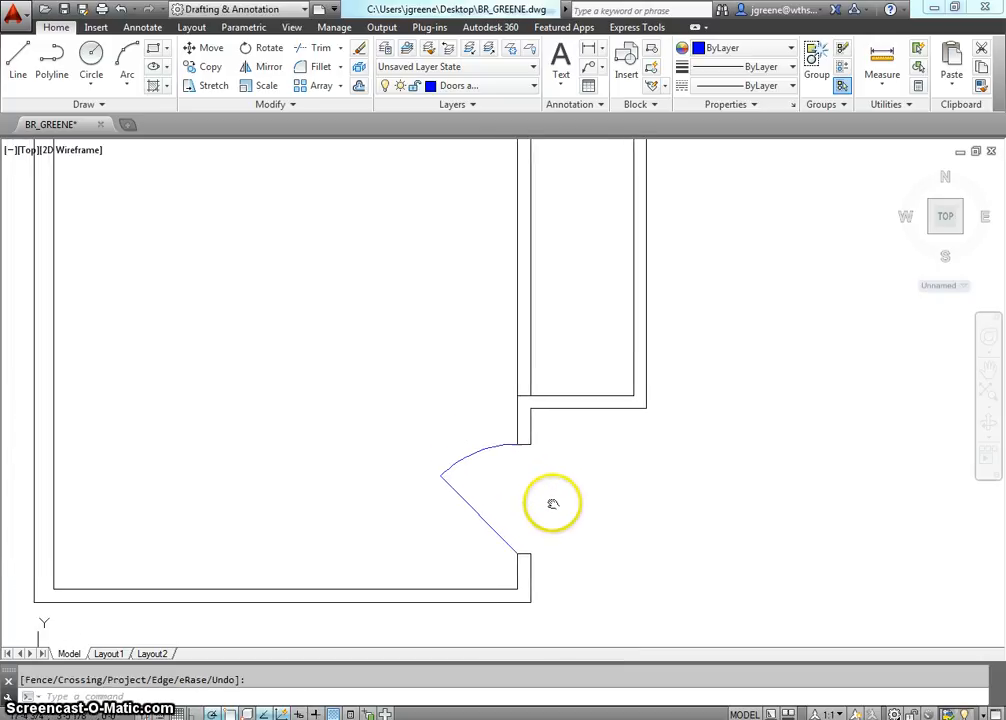
pyautogui.click(451, 467)
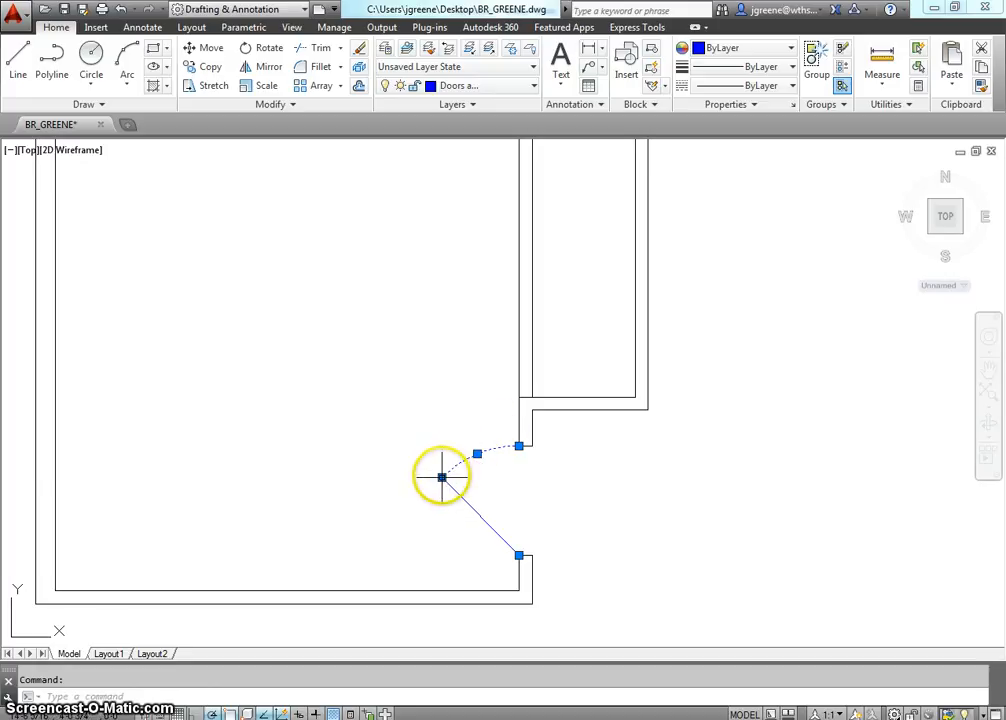
pyautogui.click(442, 477)
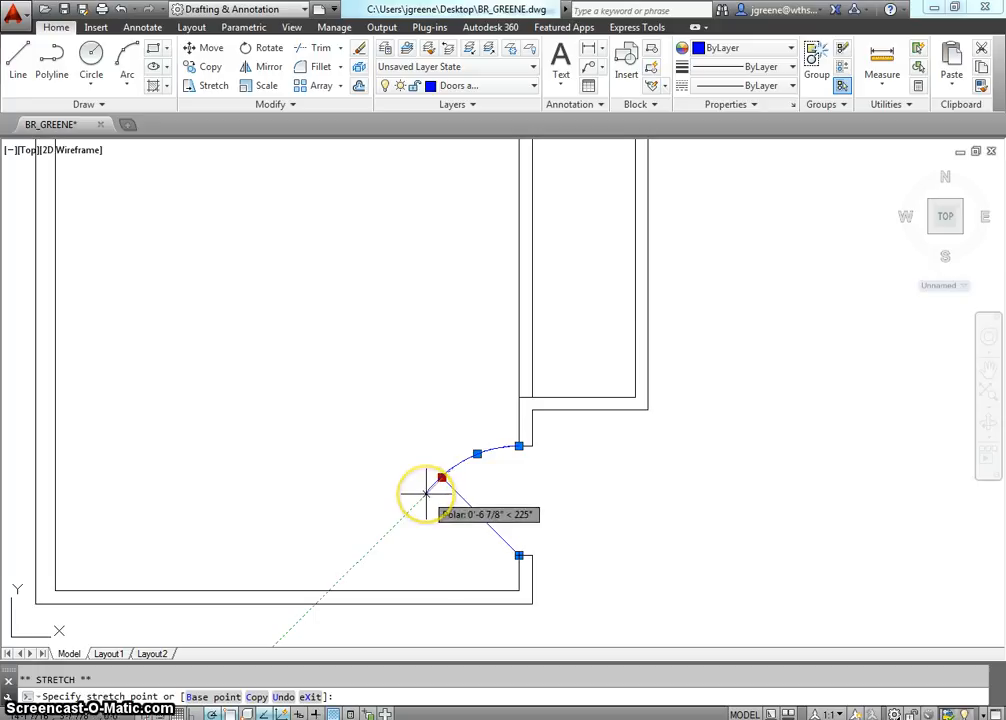
pyautogui.click(426, 493)
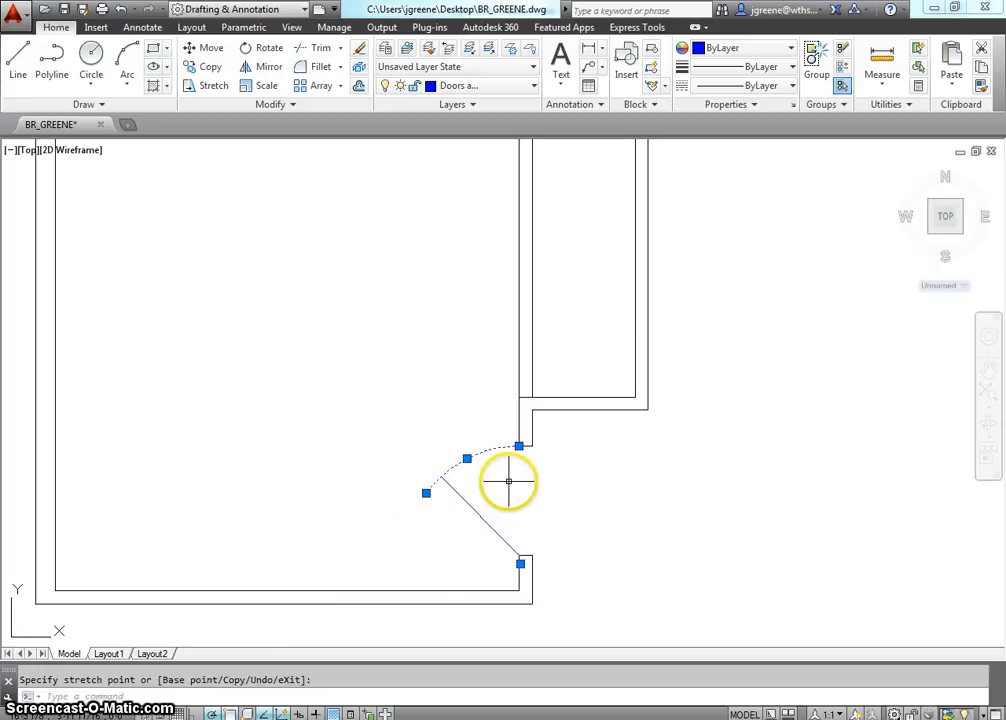
pyautogui.press('Escape')
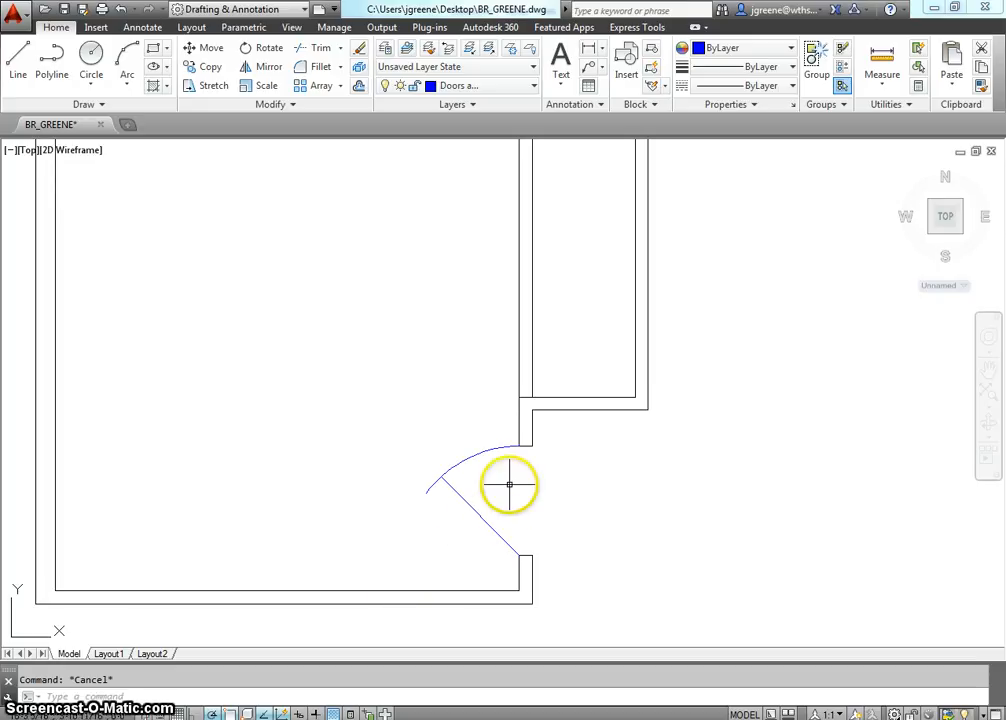
pyautogui.scroll(-2, 509, 484)
pyautogui.scroll(2, 488, 538)
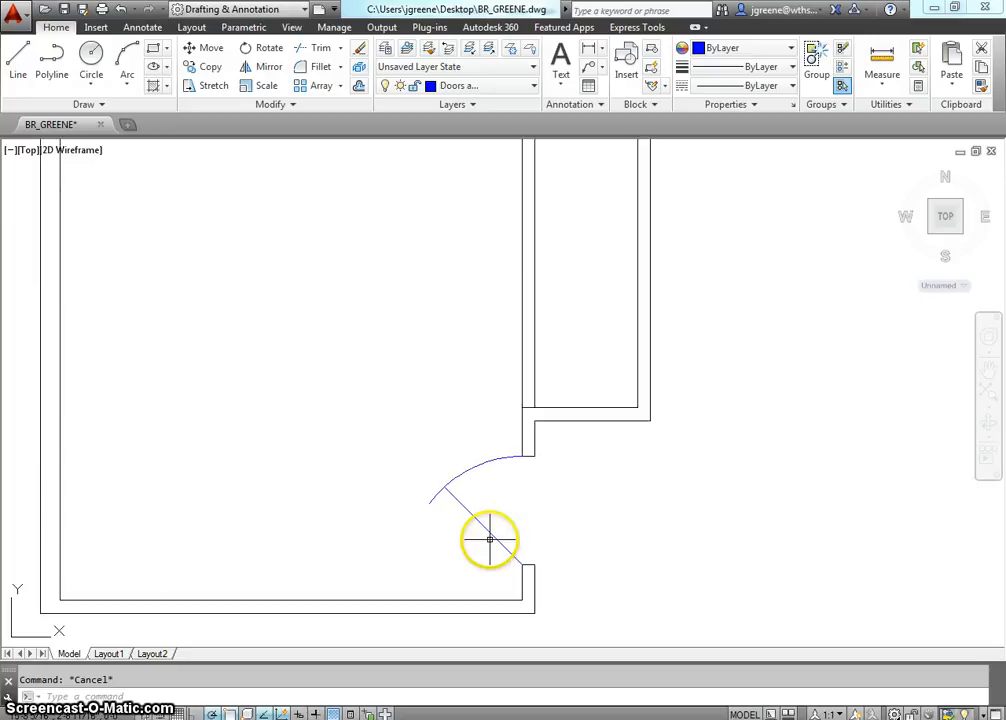
pyautogui.moveTo(490, 540); pyautogui.dragTo(487, 520, button='middle')
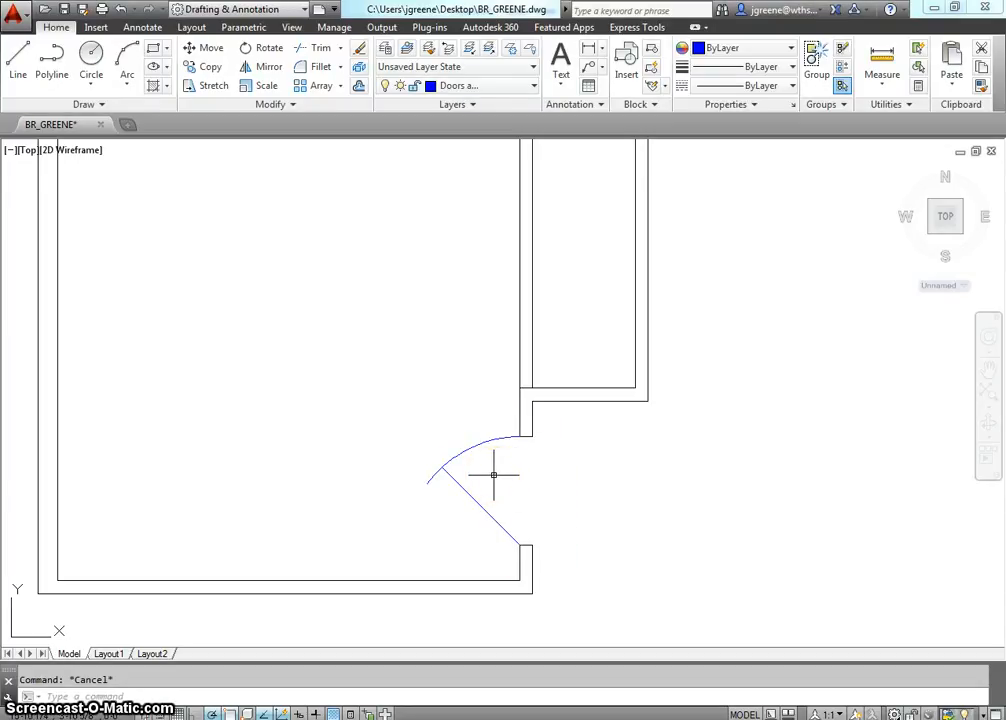
pyautogui.moveTo(499, 470); pyautogui.dragTo(512, 490, button='middle')
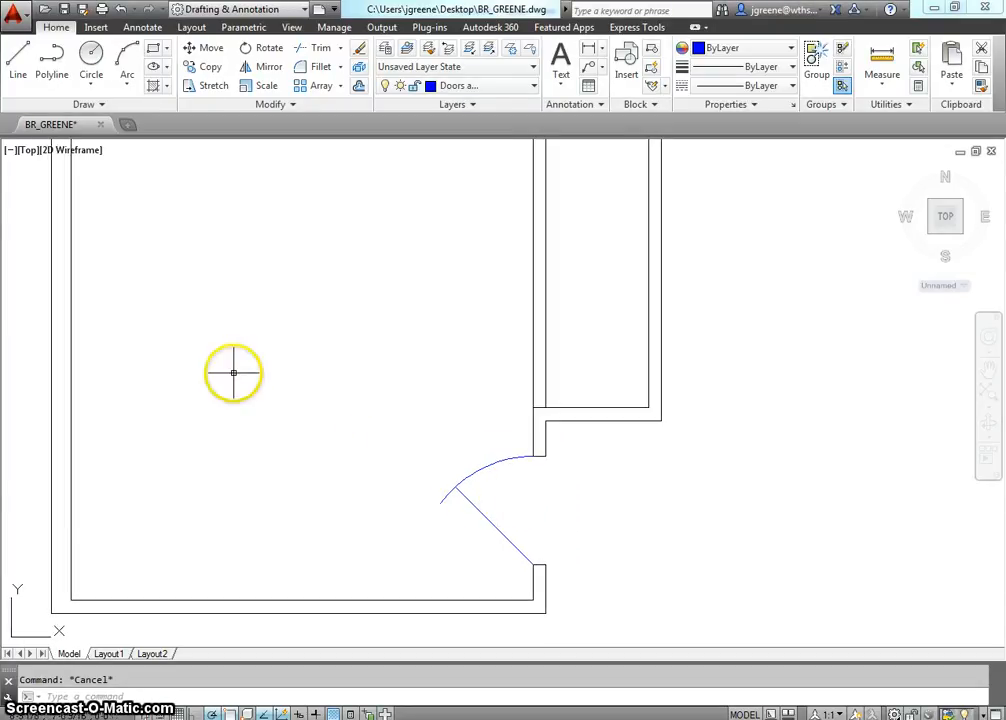